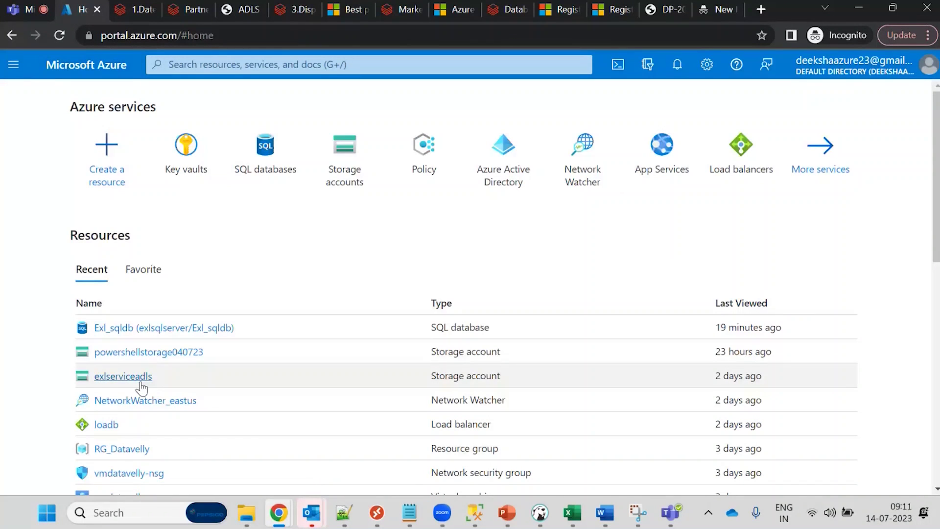
- Open the Static website settings of the datavellyadls storage account and look at the index document name and error document path fields
{"action": "left_click", "coordinate": [363, 170]}
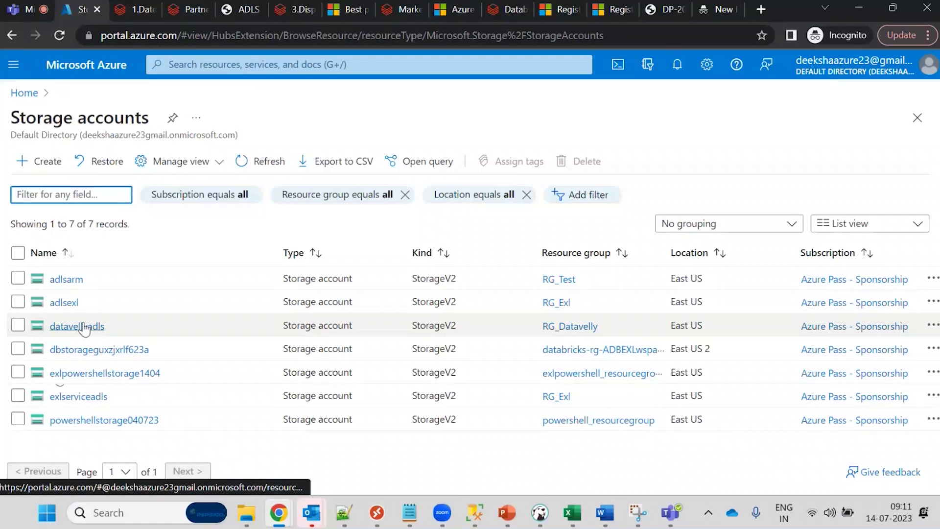
{"action": "left_click", "coordinate": [85, 329]}
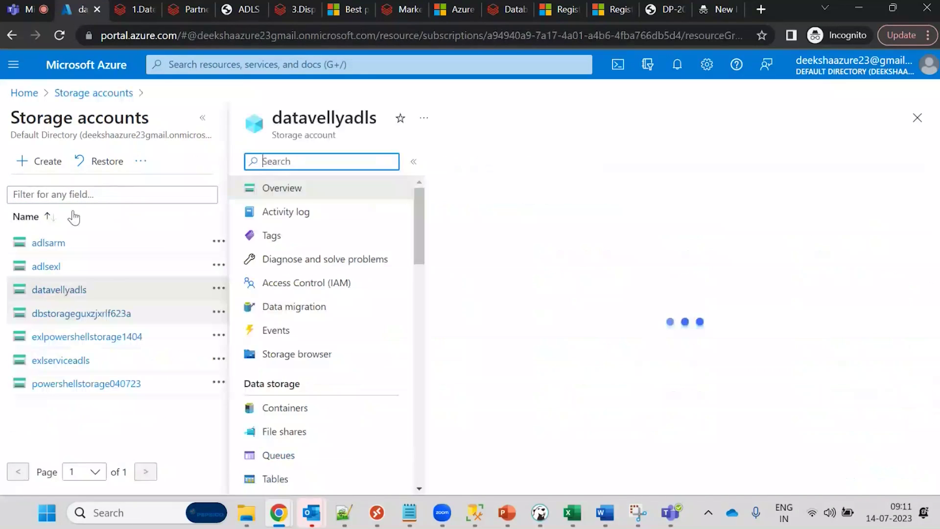
{"action": "left_click", "coordinate": [199, 119]}
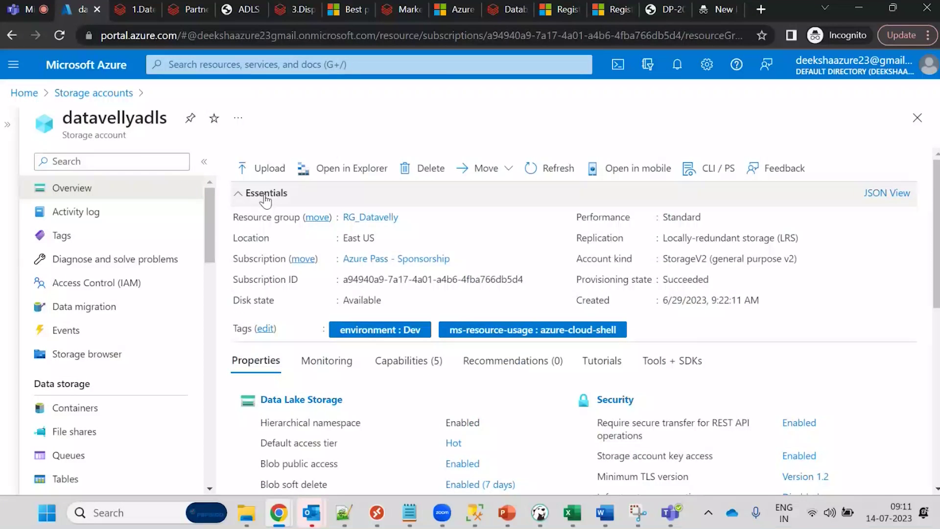
{"action": "scroll", "coordinate": [196, 245], "scroll_direction": "down", "scroll_amount": 6}
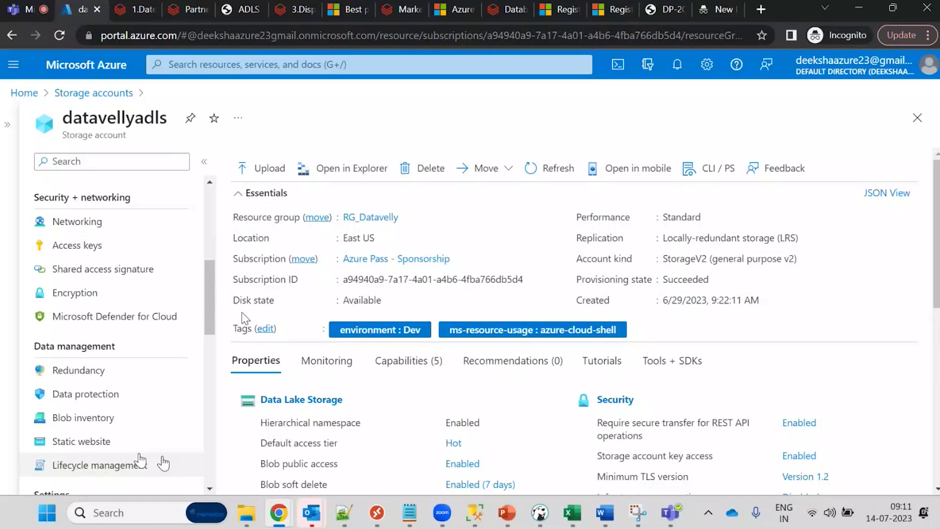
{"action": "left_click", "coordinate": [126, 447]}
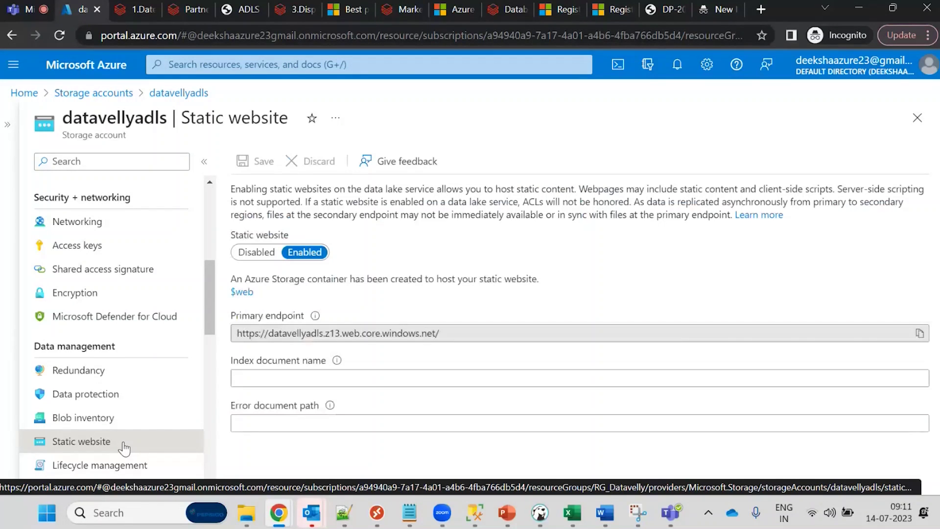
{"action": "left_click", "coordinate": [291, 377]}
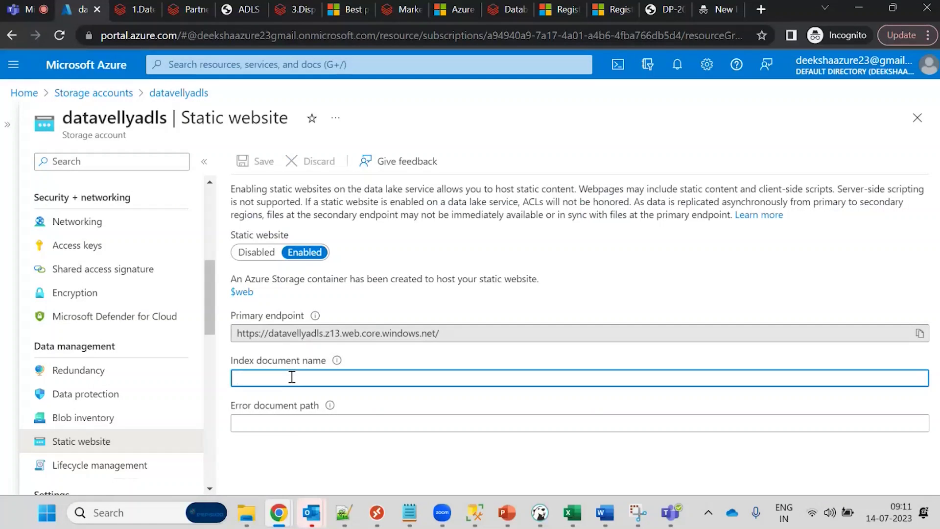
{"action": "left_click", "coordinate": [268, 426]}
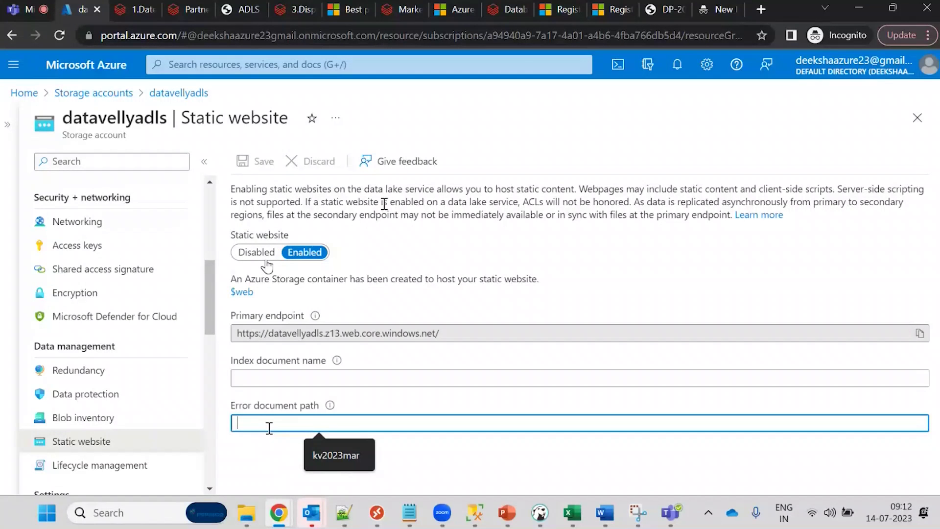
- Search the web in a new tab for "host static website in azure storage"
{"action": "left_click", "coordinate": [761, 9]}
{"action": "type", "text": "h"}
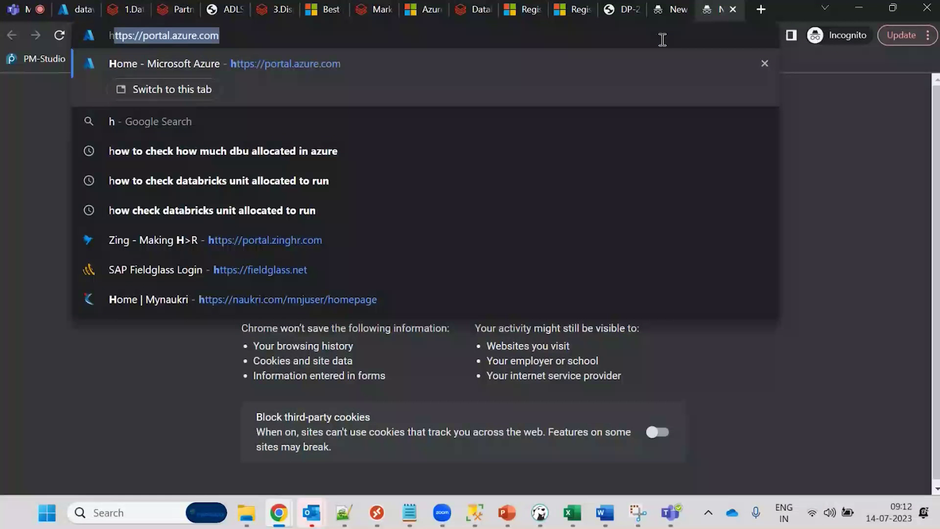
{"action": "type", "text": "ost static "}
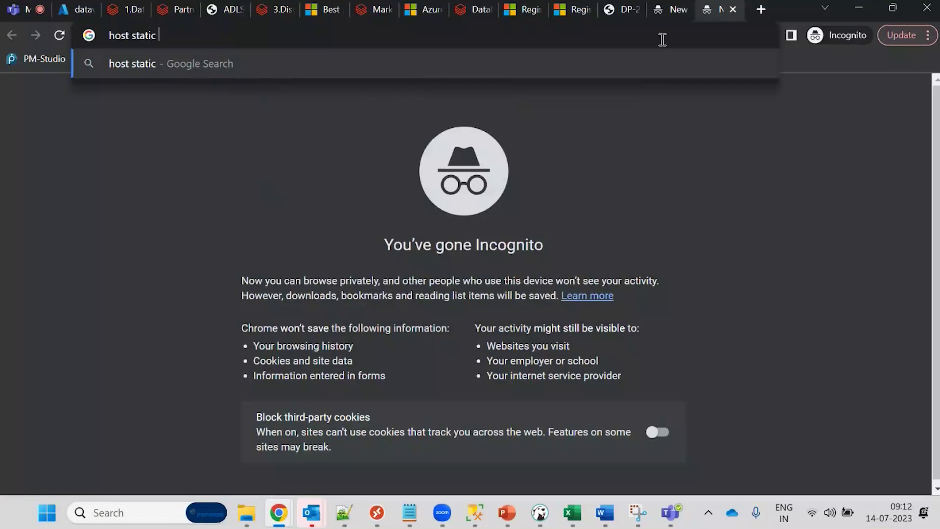
{"action": "type", "text": "website"}
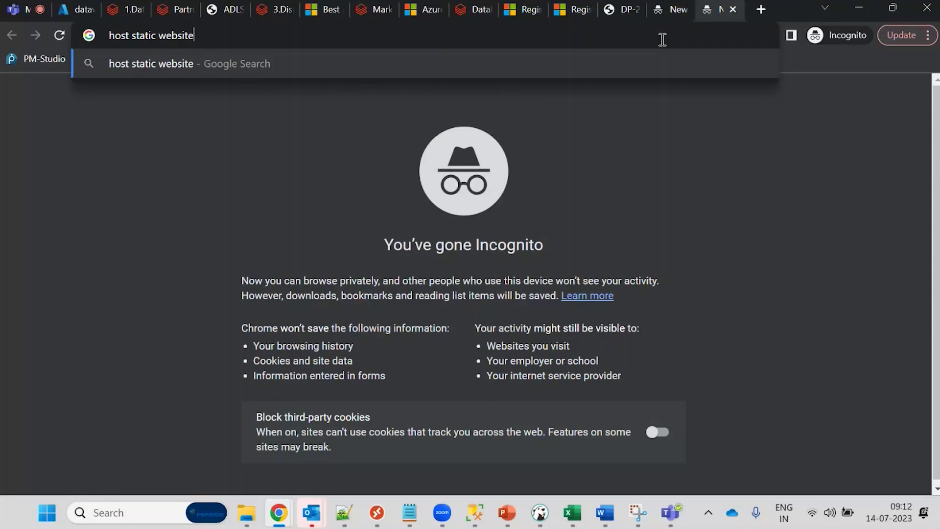
{"action": "type", "text": " in azure storage"}
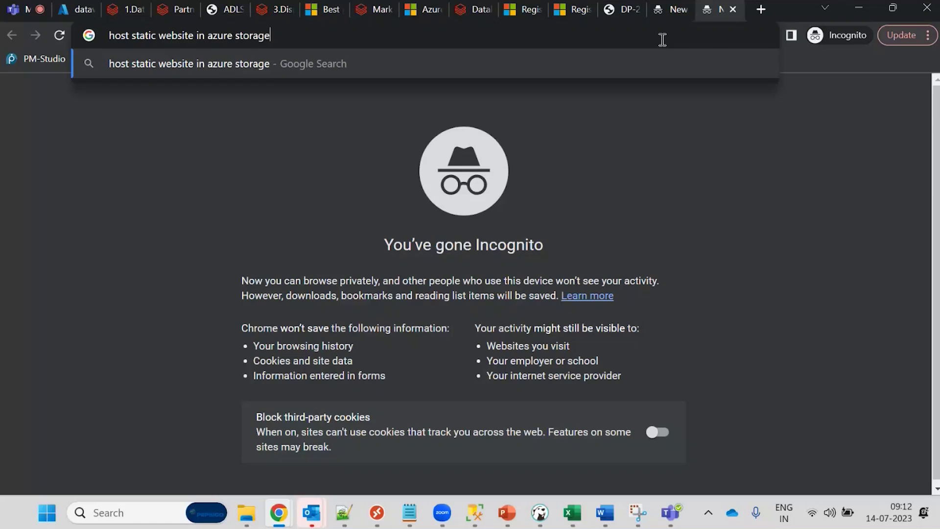
{"action": "key", "text": "Return"}
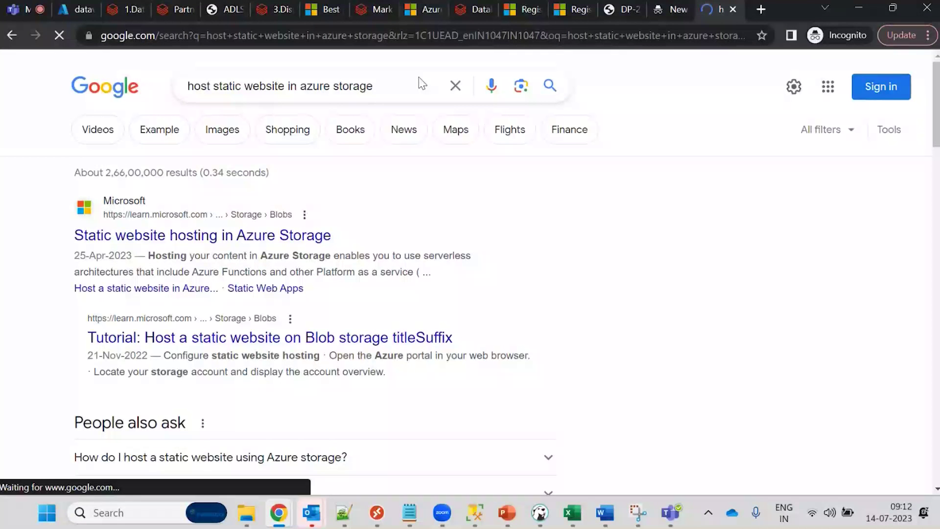
- Skim Microsoft's "Static website hosting in Azure Storage" article and return to the search results
{"action": "left_click", "coordinate": [222, 241]}
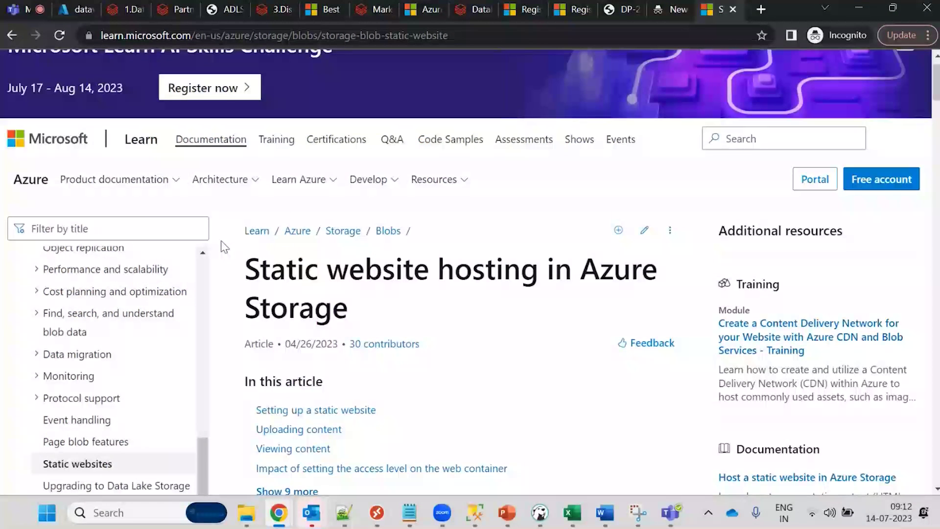
{"action": "scroll", "coordinate": [222, 246], "scroll_direction": "down", "scroll_amount": 10}
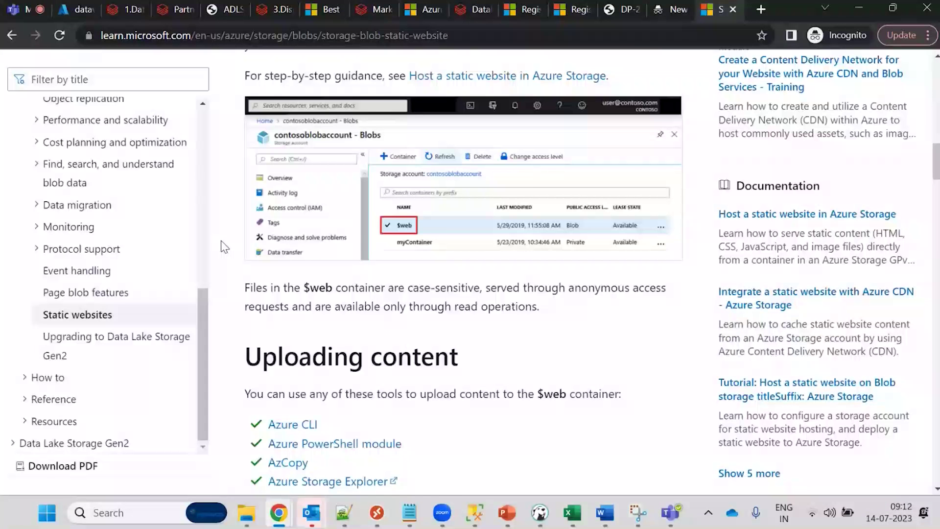
{"action": "scroll", "coordinate": [221, 243], "scroll_direction": "down", "scroll_amount": 15}
{"action": "scroll", "coordinate": [224, 246], "scroll_direction": "down", "scroll_amount": 15}
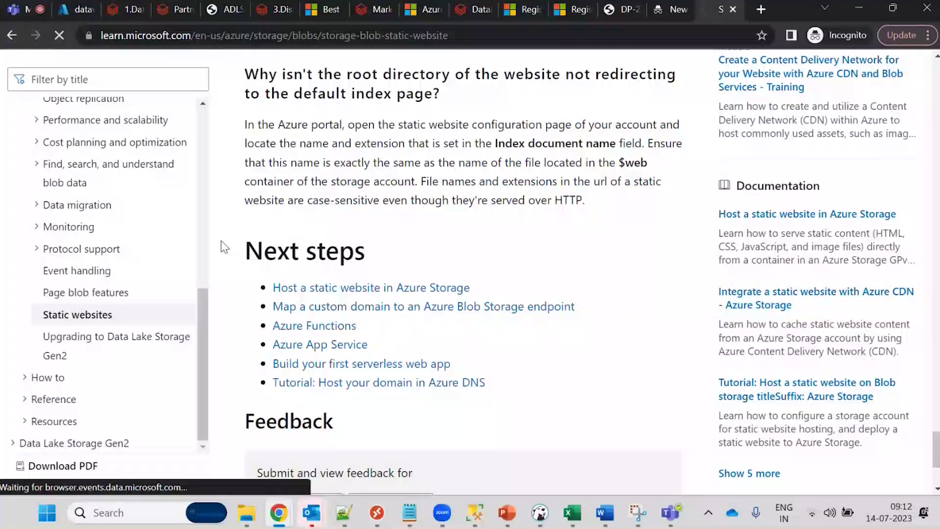
{"action": "scroll", "coordinate": [222, 246], "scroll_direction": "down", "scroll_amount": 4}
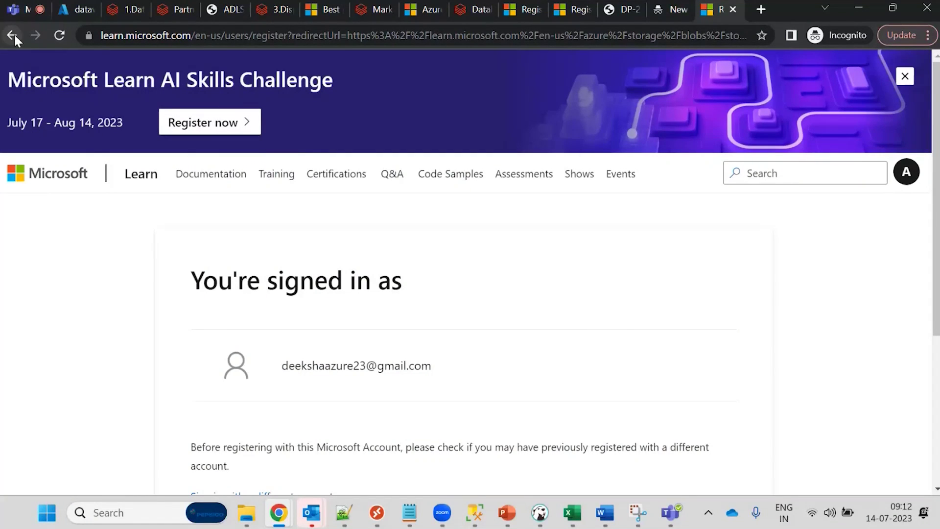
{"action": "left_click", "coordinate": [12, 35]}
{"action": "left_click", "coordinate": [12, 35]}
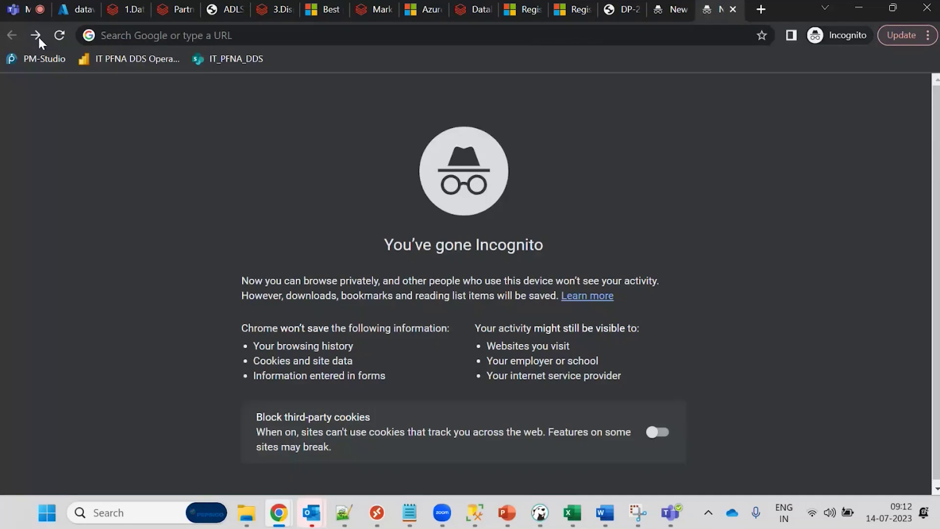
{"action": "left_click", "coordinate": [39, 39]}
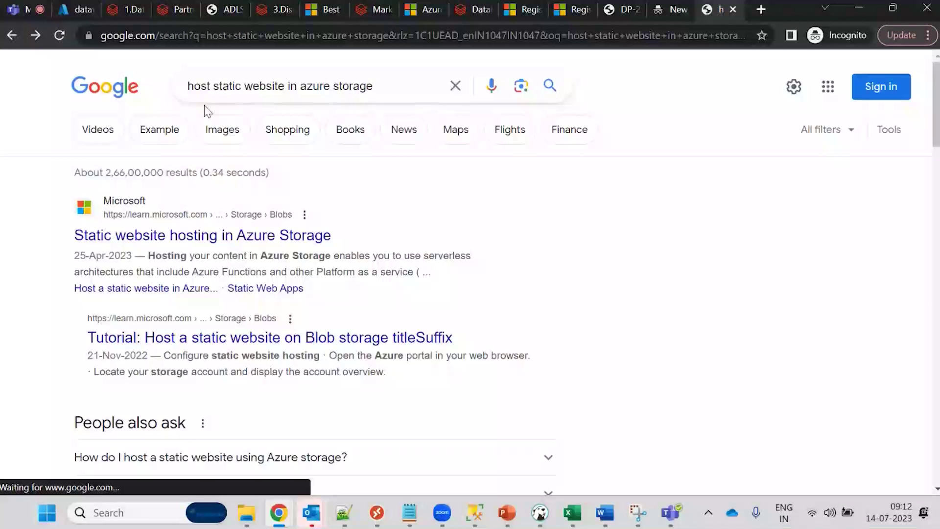
- Copy the search query and run the same search in a new tab of the other, non-incognito browser window
{"action": "triple_click", "coordinate": [236, 90]}
{"action": "key", "text": "ctrl+c"}
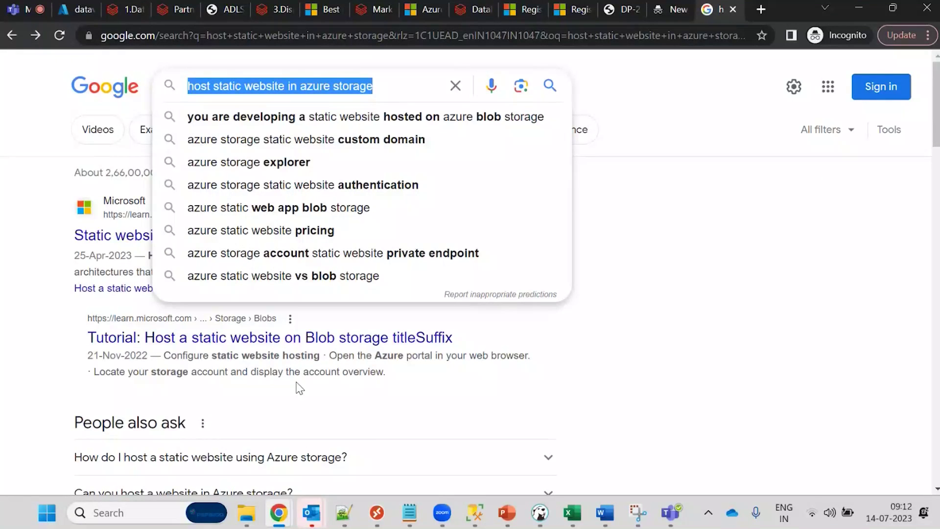
{"action": "key", "text": "alt+Tab"}
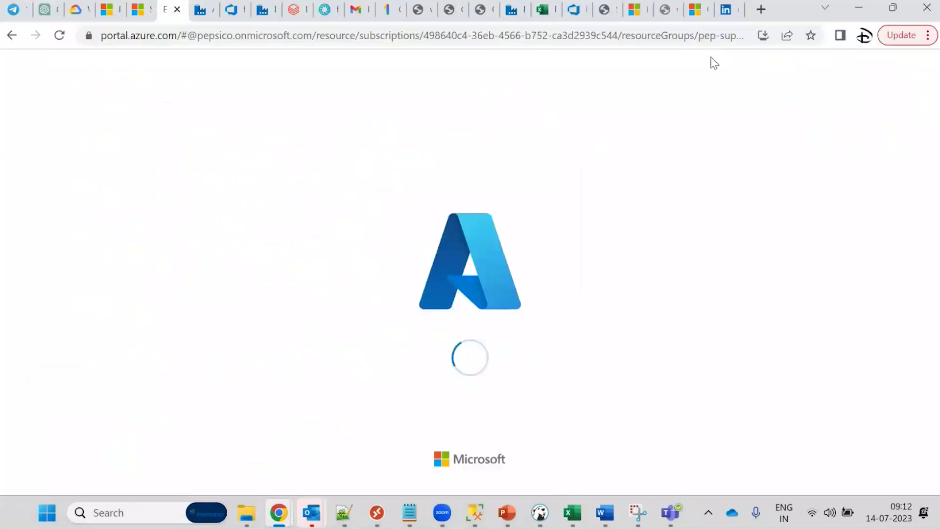
{"action": "left_click", "coordinate": [760, 10]}
{"action": "left_click", "coordinate": [729, 35]}
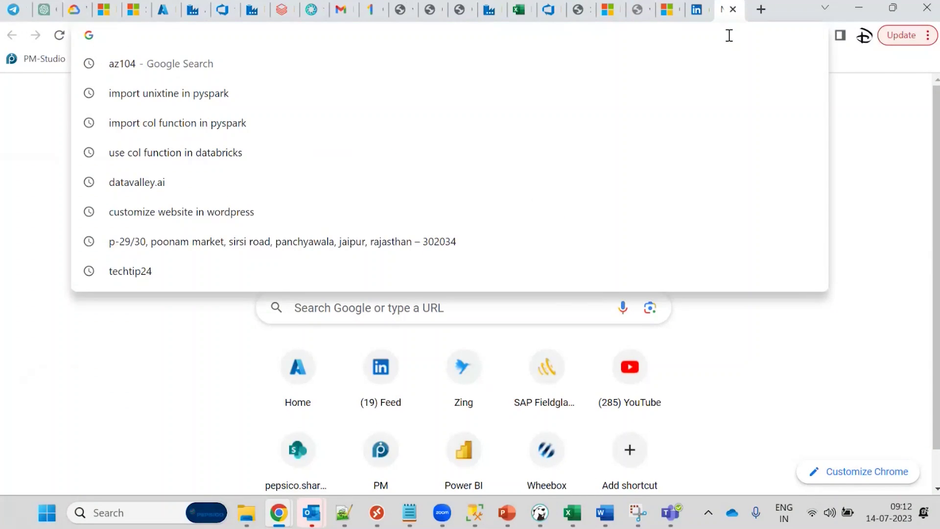
{"action": "key", "text": "ctrl+v"}
{"action": "key", "text": "Return"}
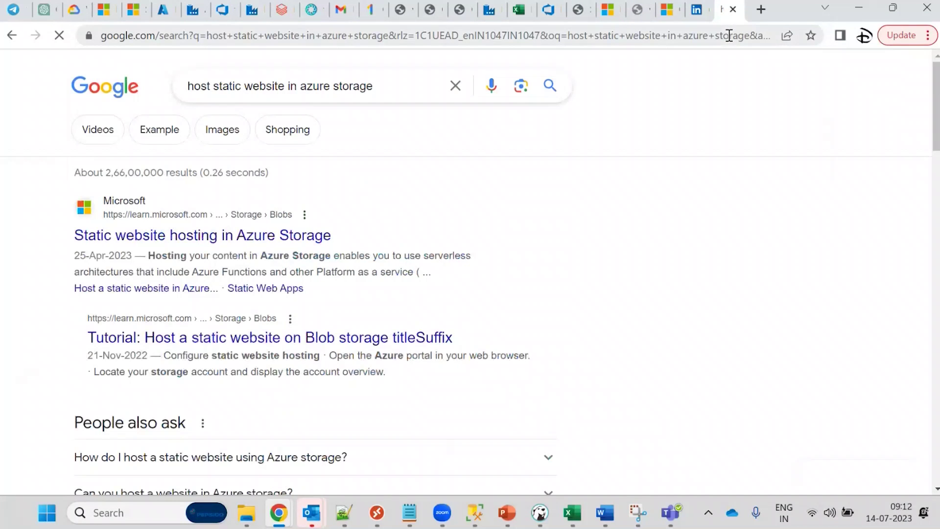
- Open the "Static website hosting in Azure Storage" article and follow its link to the step-by-step guide "Host a static website in Azure Storage"
{"action": "left_click", "coordinate": [212, 240]}
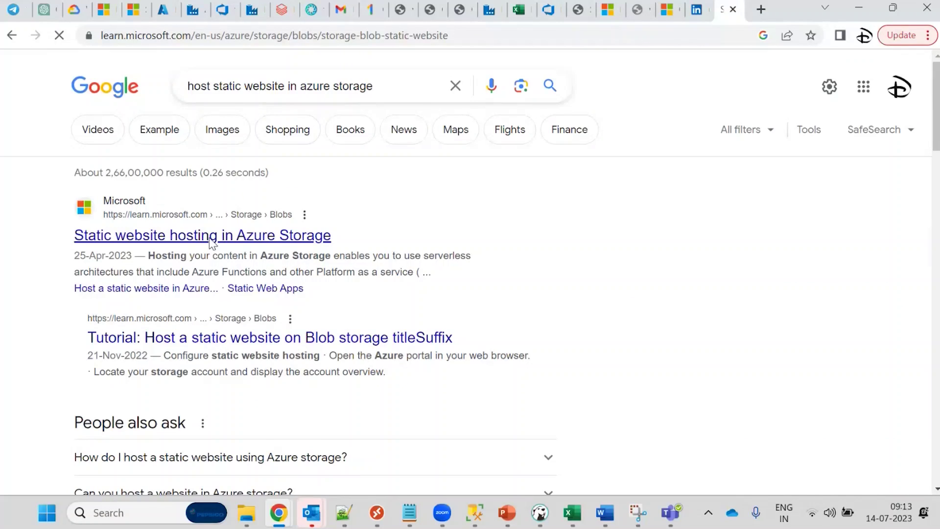
{"action": "scroll", "coordinate": [210, 236], "scroll_direction": "down", "scroll_amount": 8}
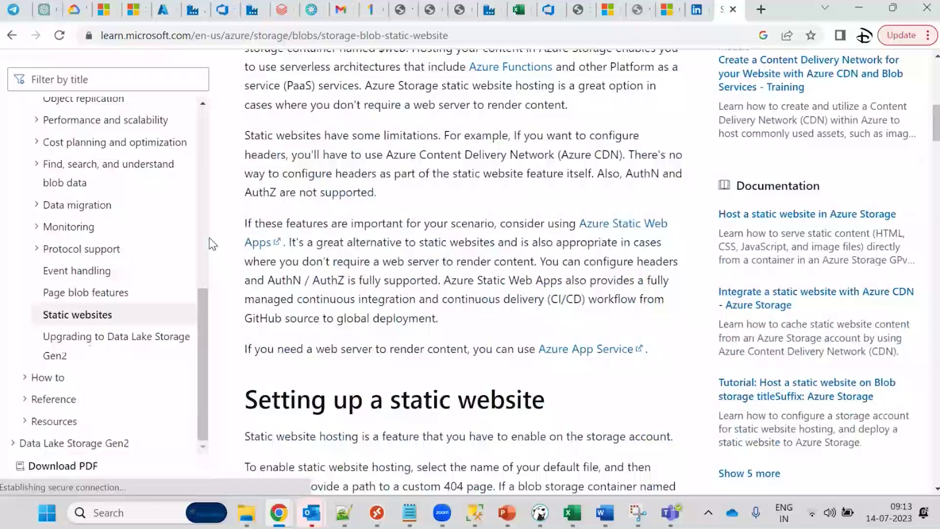
{"action": "scroll", "coordinate": [412, 238], "scroll_direction": "down", "scroll_amount": 9}
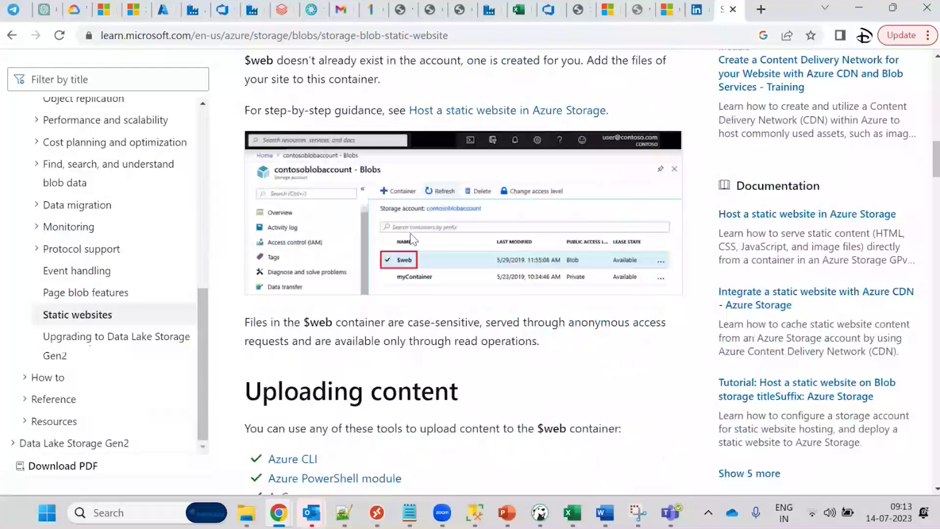
{"action": "left_click", "coordinate": [511, 111]}
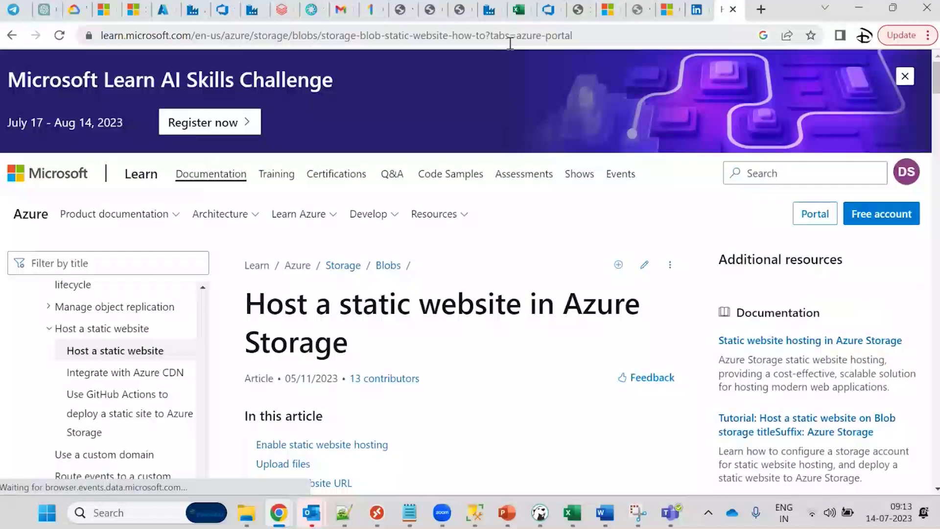
- Copy the guide's web address and review its sections on uploading files and finding the website URL
{"action": "left_click", "coordinate": [510, 43]}
{"action": "key", "text": "ctrl+c"}
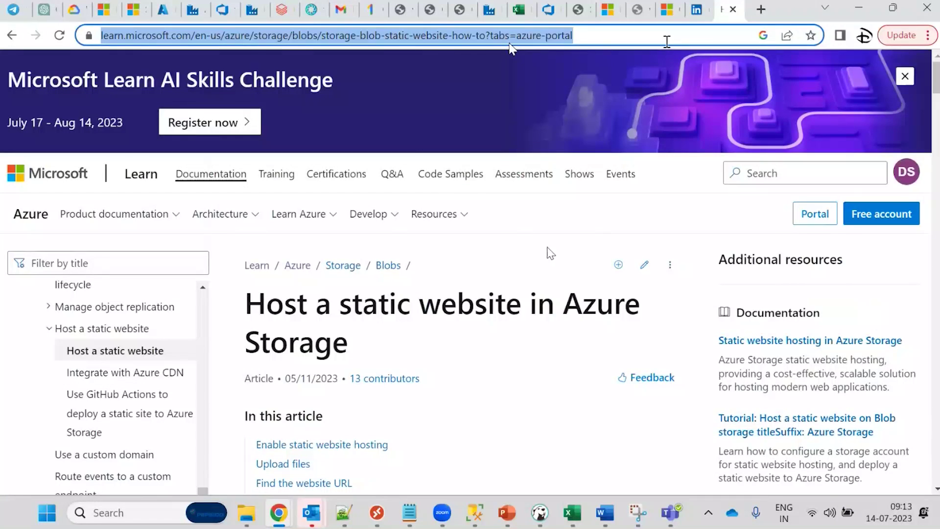
{"action": "left_click", "coordinate": [546, 253]}
{"action": "scroll", "coordinate": [547, 253], "scroll_direction": "down", "scroll_amount": 1}
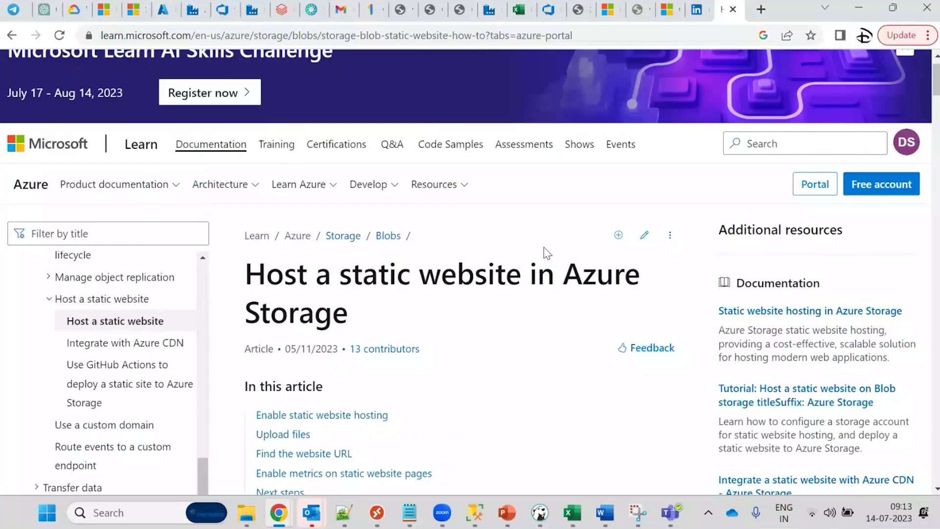
{"action": "scroll", "coordinate": [547, 253], "scroll_direction": "down", "scroll_amount": 15}
{"action": "scroll", "coordinate": [544, 247], "scroll_direction": "down", "scroll_amount": 10}
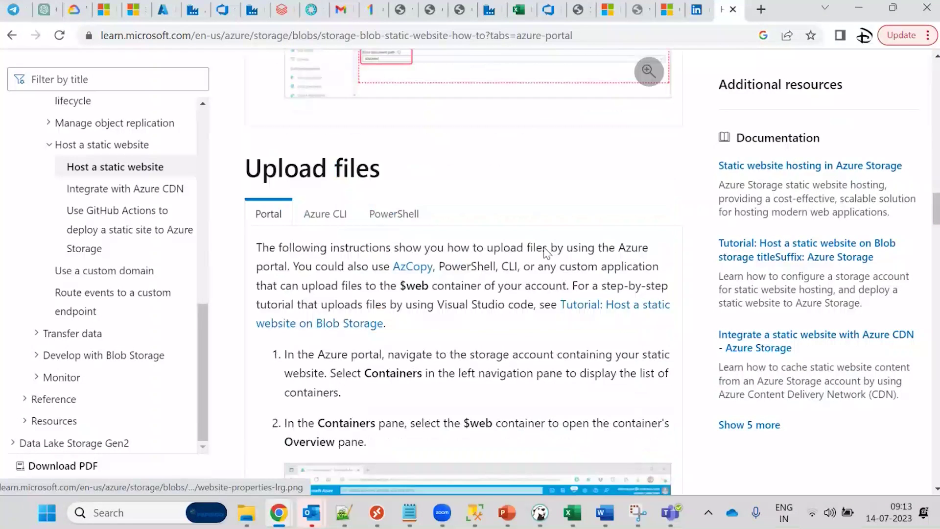
{"action": "scroll", "coordinate": [547, 253], "scroll_direction": "down", "scroll_amount": 10}
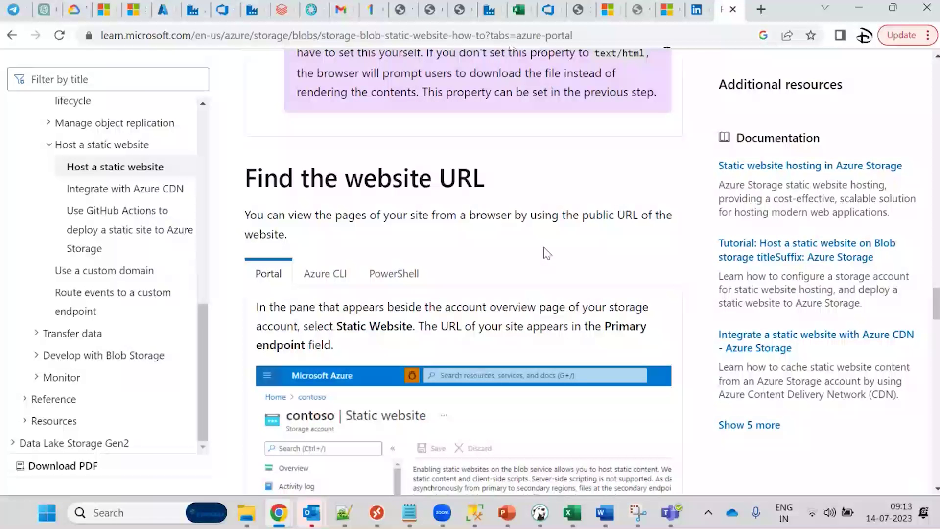
- Switch to the Teams meeting in the incognito window and post the copied guide link in the meeting chat
{"action": "mouse_move", "coordinate": [279, 513]}
{"action": "left_click", "coordinate": [319, 472]}
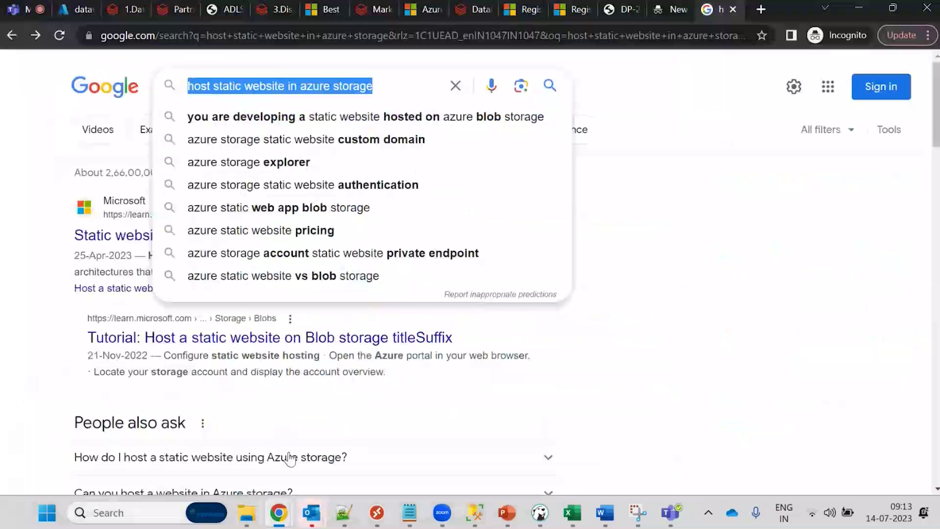
{"action": "key", "text": "ctrl+1"}
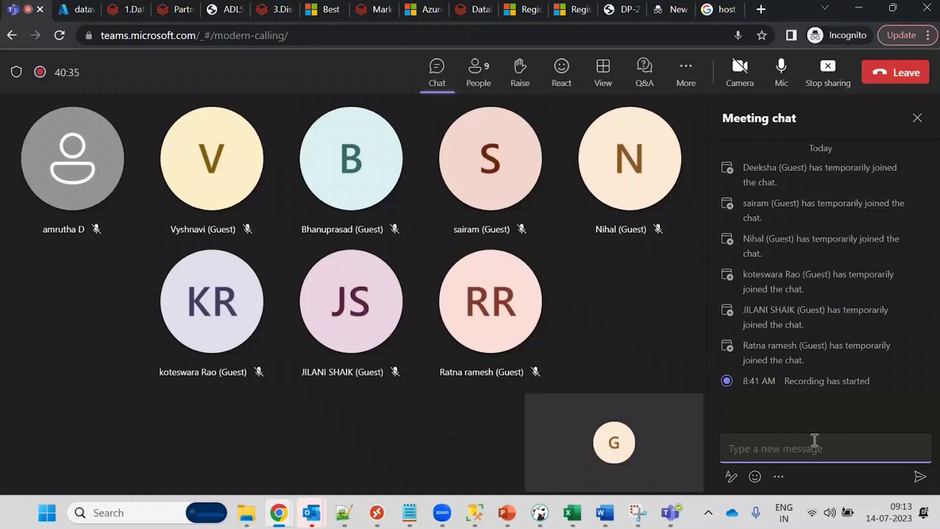
{"action": "key", "text": "ctrl+v"}
{"action": "key", "text": "Return"}
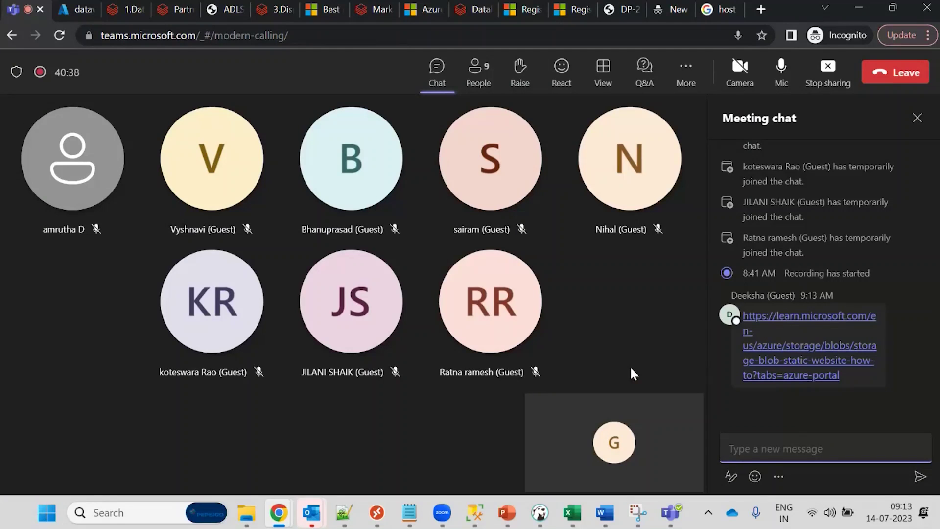
- Switch to the DP203 folder window in File Explorer, maximize it, and open the "Static website azstorage" folder
{"action": "mouse_move", "coordinate": [244, 520]}
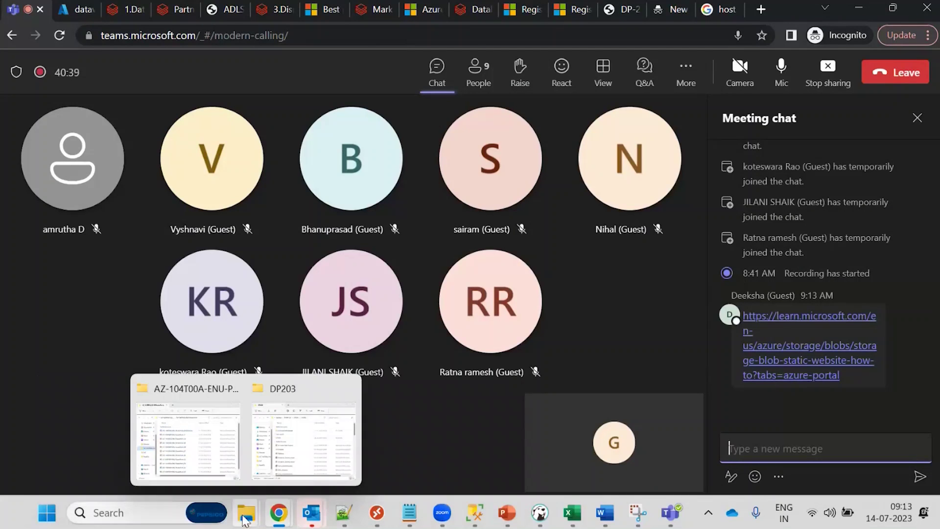
{"action": "left_click", "coordinate": [303, 461]}
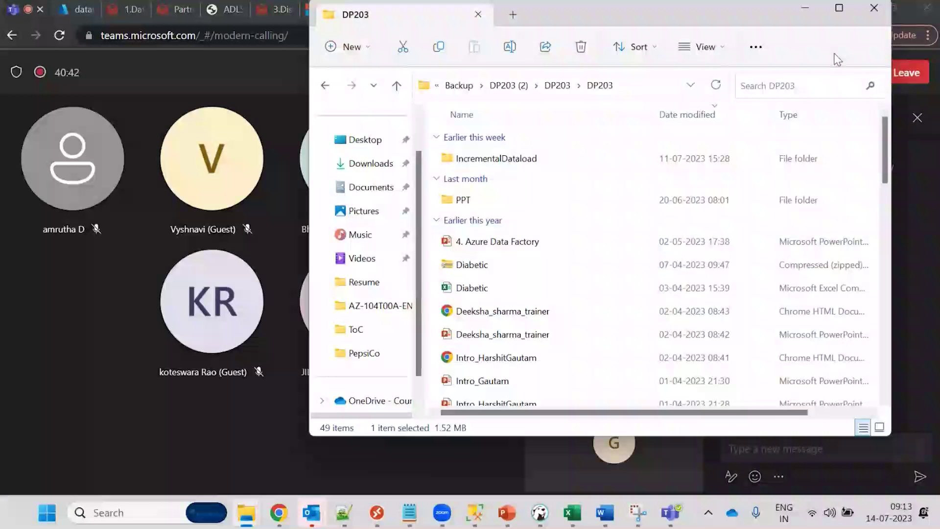
{"action": "left_click", "coordinate": [839, 9]}
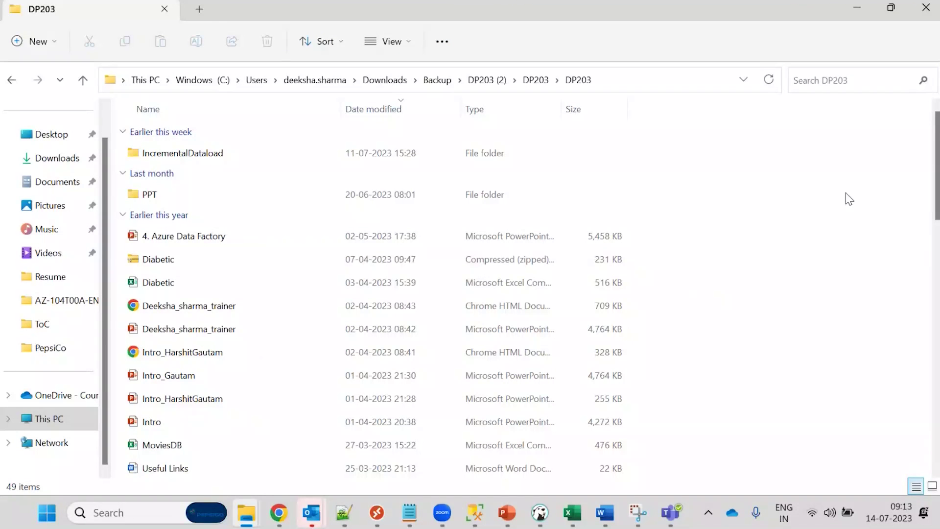
{"action": "type", "text": "10"}
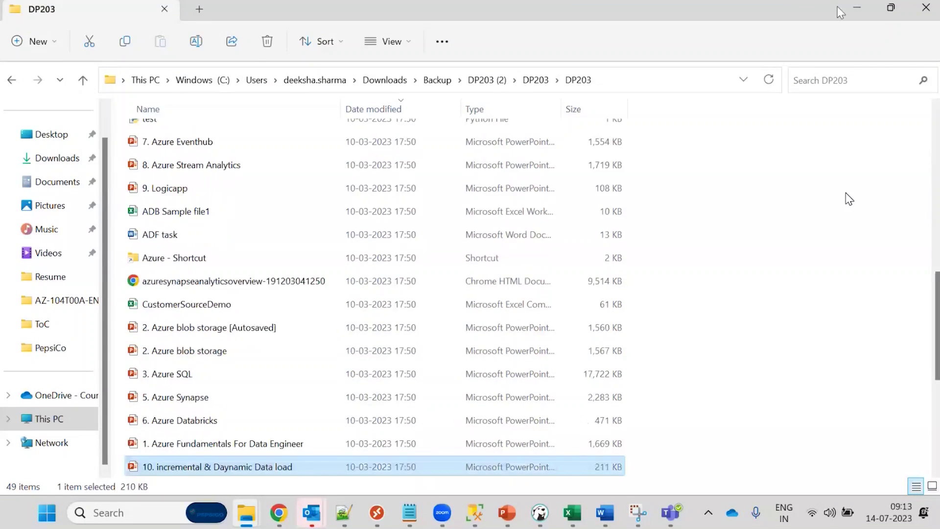
{"action": "type", "text": "adf"}
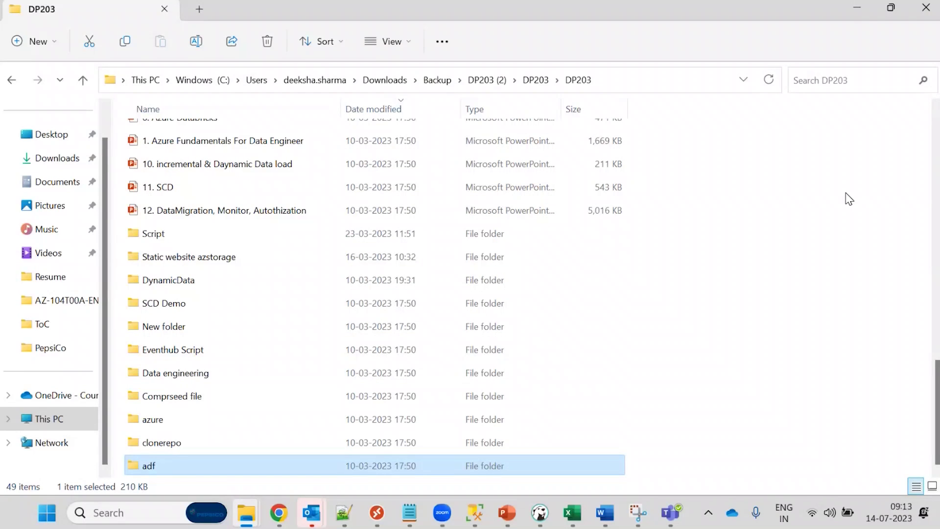
{"action": "key", "text": "Up"}
{"action": "key", "text": "Up"}
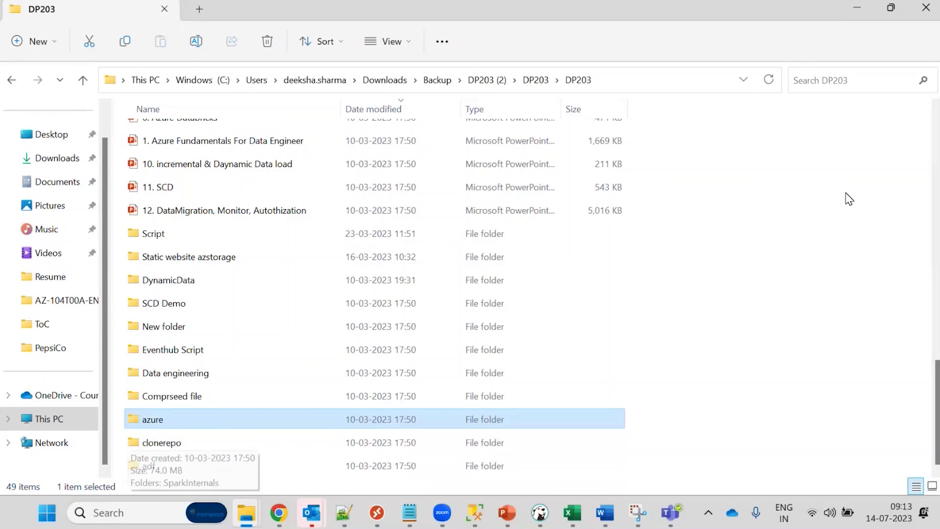
{"action": "key", "text": "Up"}
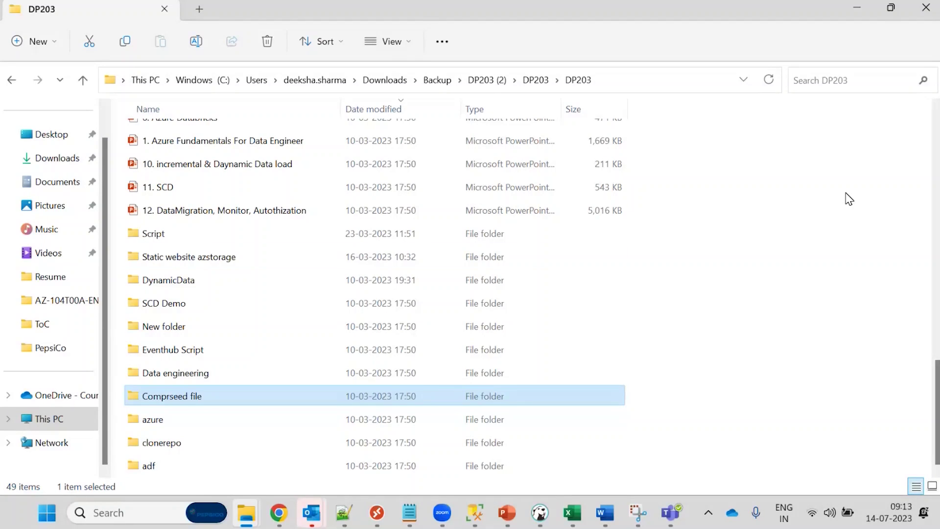
{"action": "type", "text": "st"}
{"action": "key", "text": "Return"}
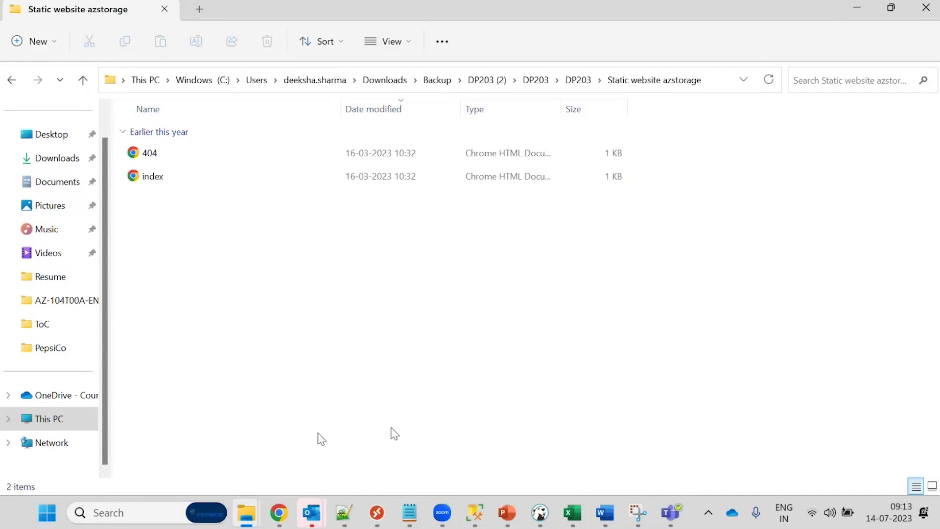
{"action": "right_click", "coordinate": [149, 177]}
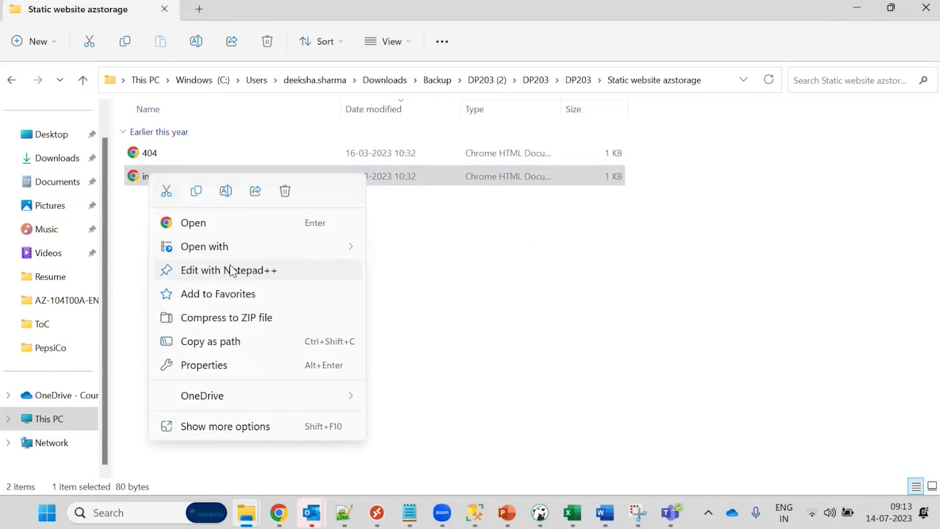
{"action": "left_click", "coordinate": [232, 269]}
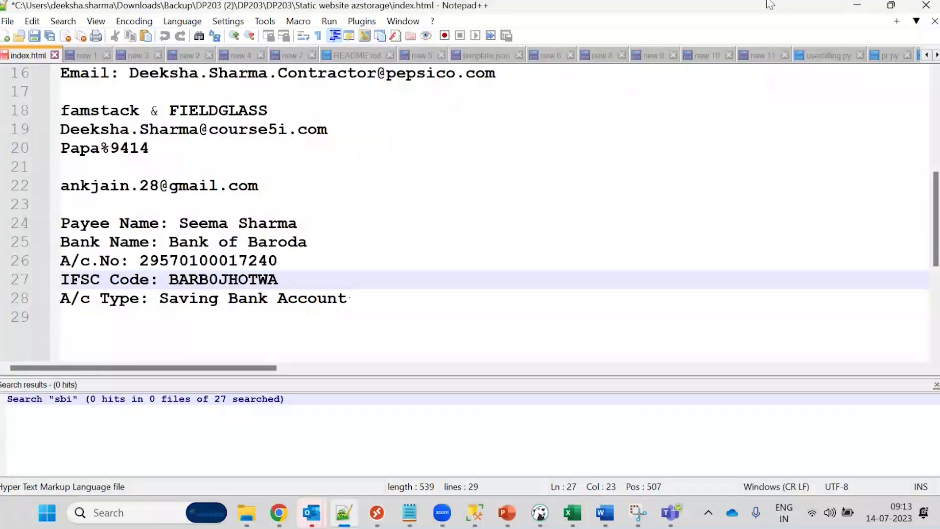
{"action": "left_click", "coordinate": [856, 6]}
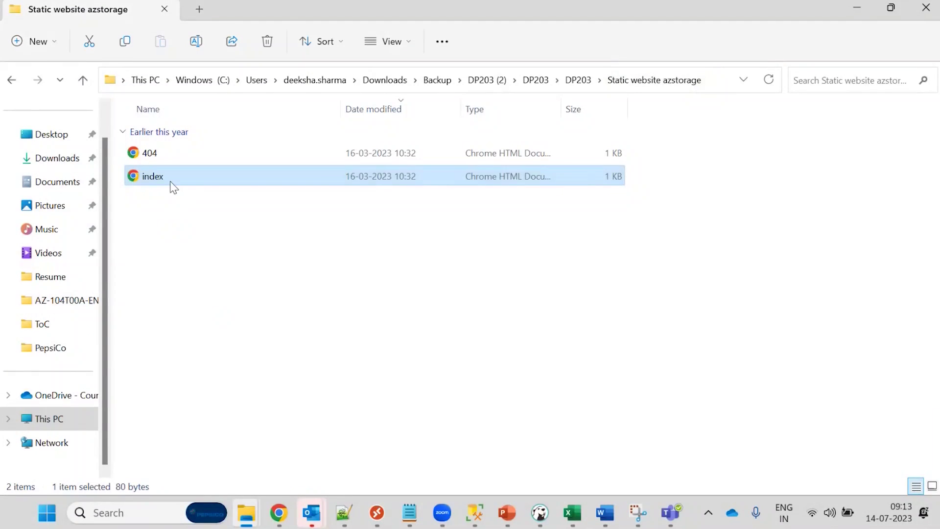
{"action": "right_click", "coordinate": [171, 182]}
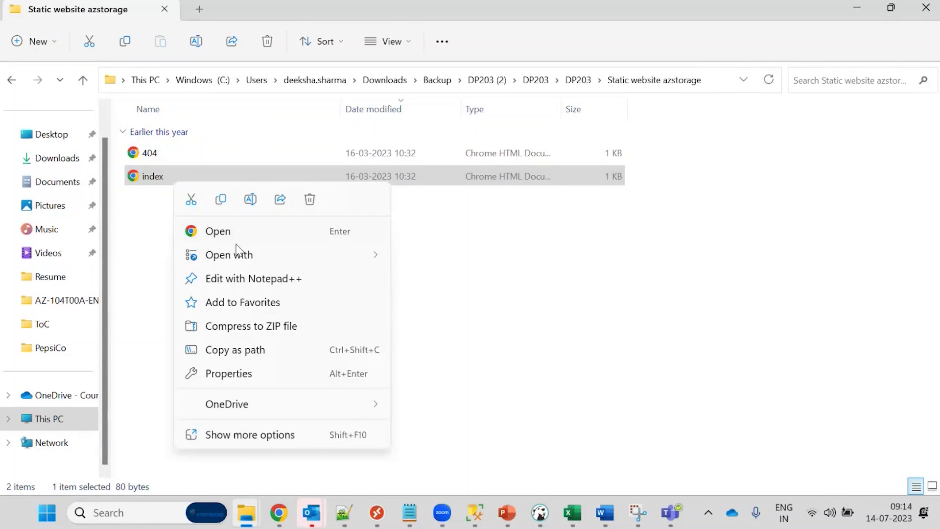
{"action": "left_click", "coordinate": [277, 278]}
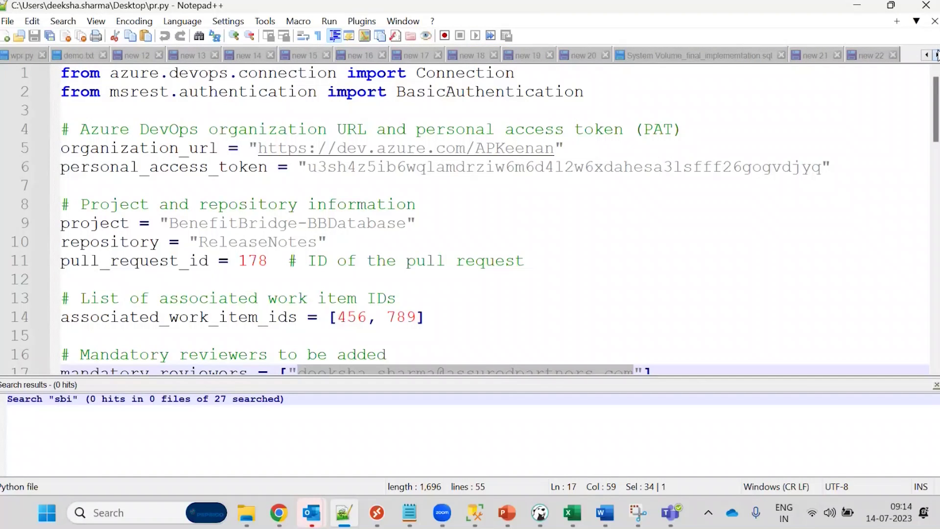
{"action": "left_click", "coordinate": [876, 56]}
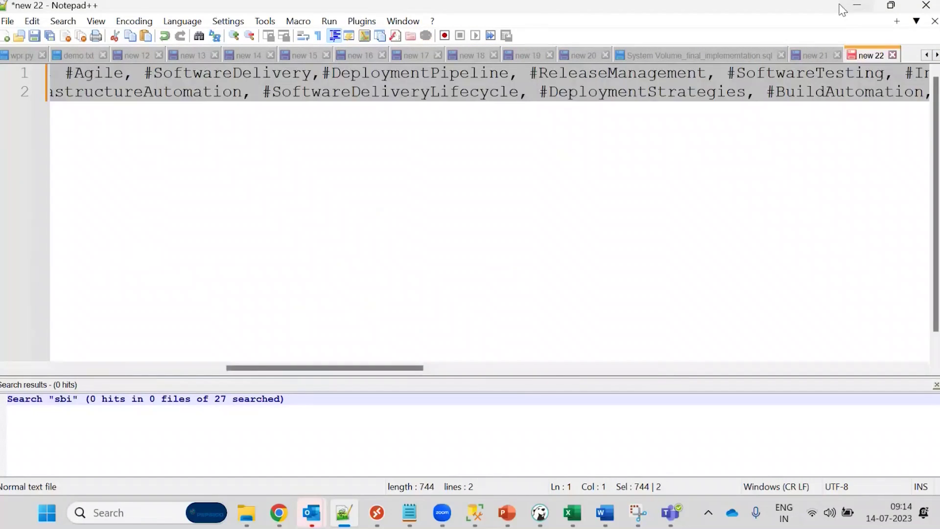
{"action": "left_click", "coordinate": [844, 6]}
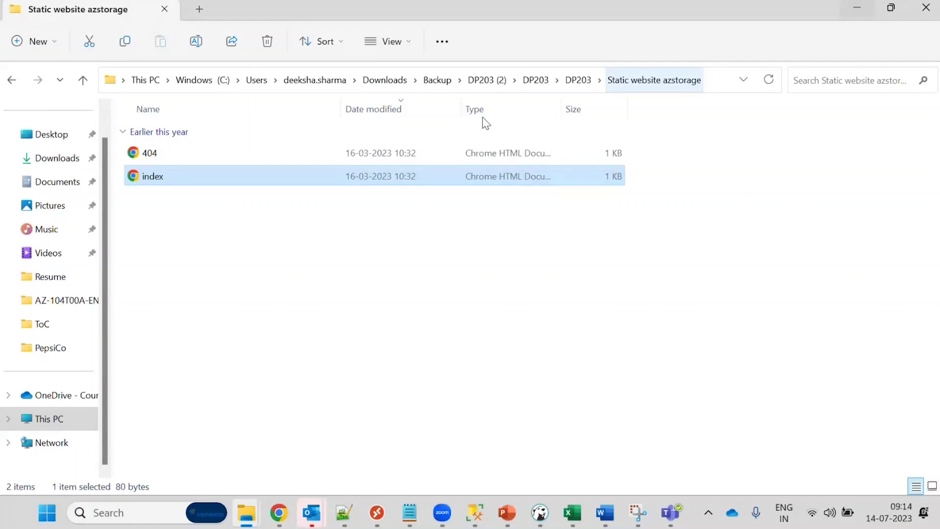
- Preview the index page in the browser, highlight its heading, and return to the "Static website azstorage" folder
{"action": "double_click", "coordinate": [163, 176]}
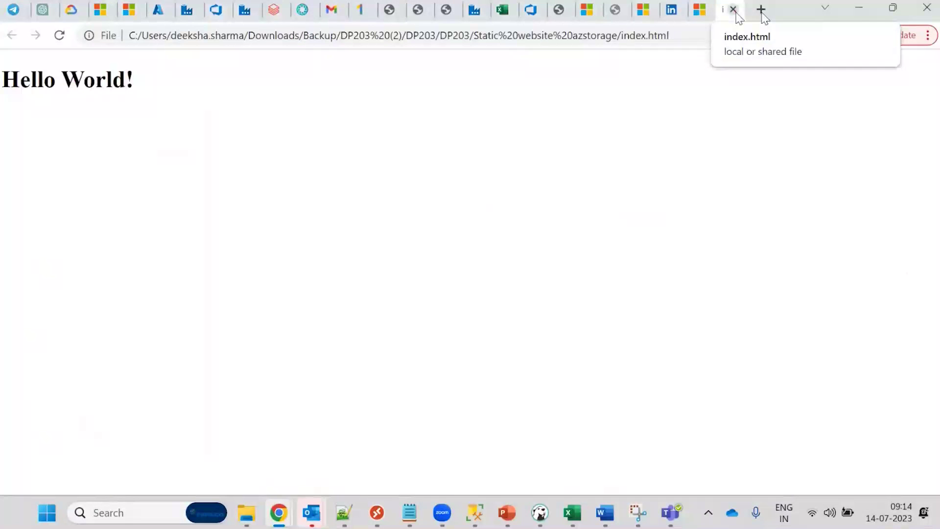
{"action": "left_click_drag", "start_coordinate": [133, 80], "coordinate": [1, 79]}
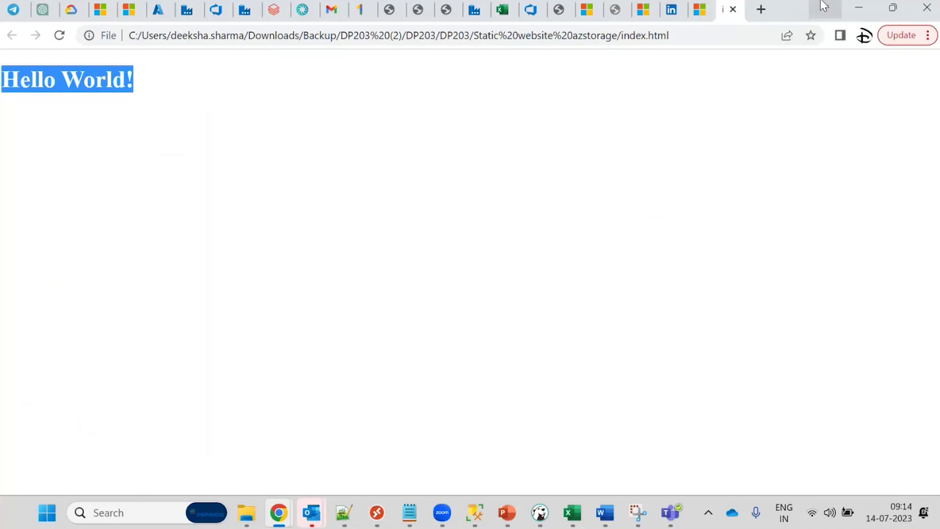
{"action": "left_click", "coordinate": [866, 6]}
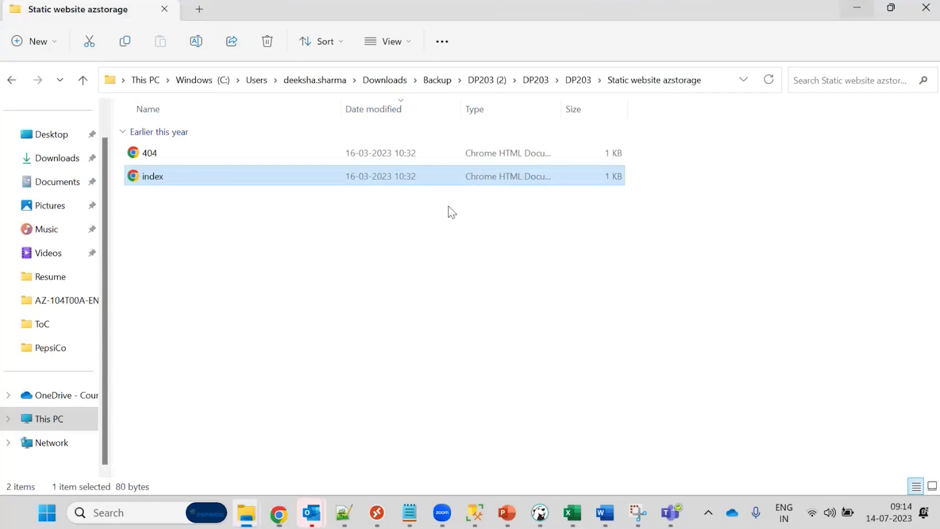
- Open the index file in Notepad, using that app just this once
{"action": "right_click", "coordinate": [163, 177]}
{"action": "mouse_move", "coordinate": [243, 248]}
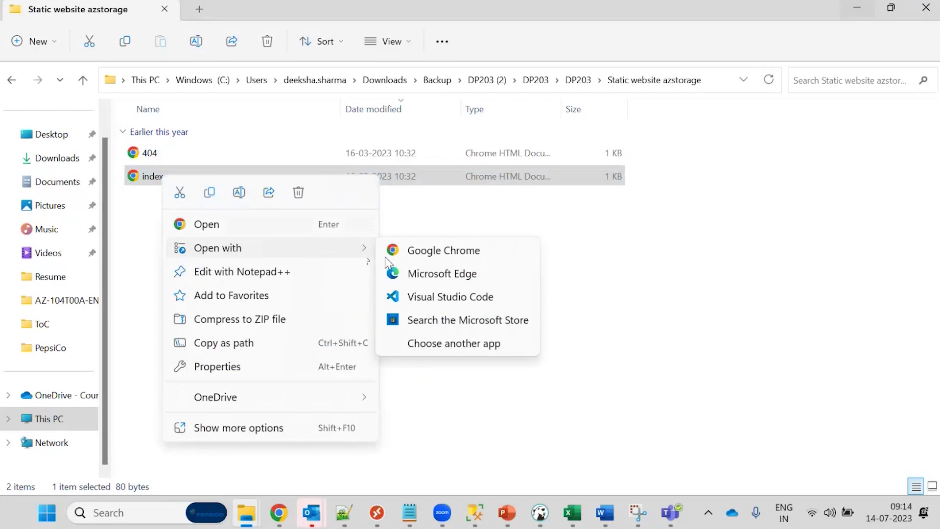
{"action": "left_click", "coordinate": [456, 343]}
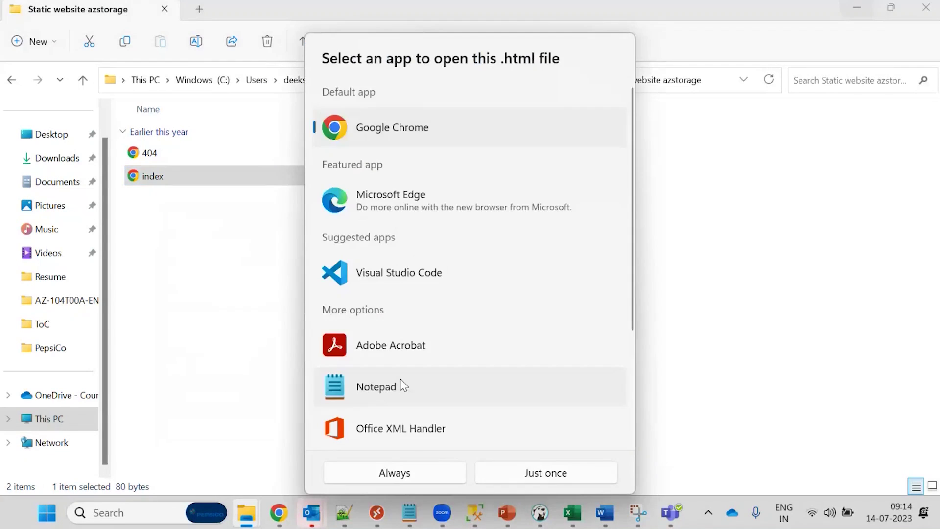
{"action": "left_click", "coordinate": [401, 383]}
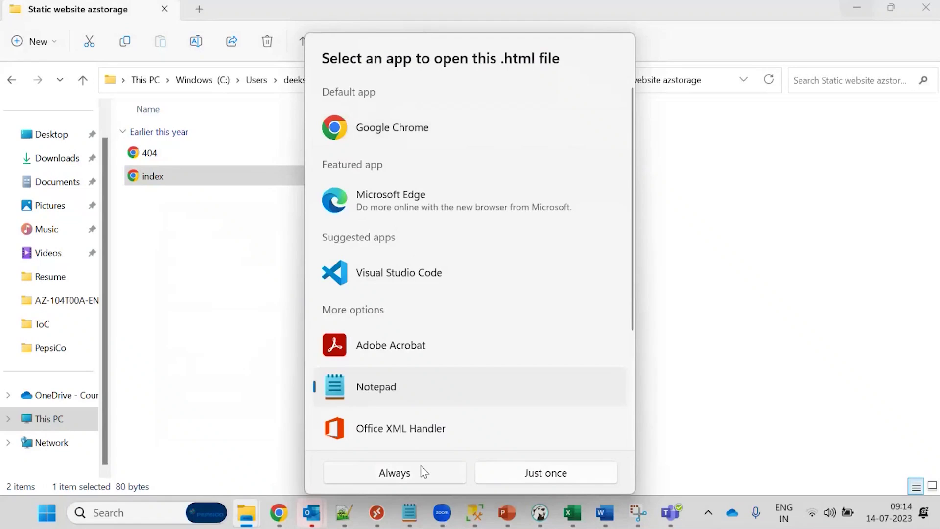
{"action": "left_click", "coordinate": [504, 479]}
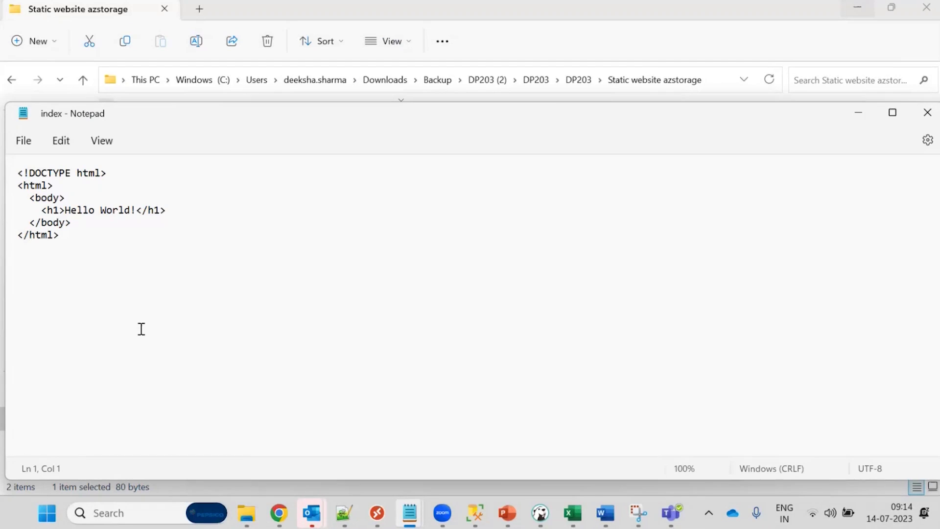
- Examine the index file's markup, highlighting the html tags, the h1 heading line and the closing body tag, and close the file
{"action": "double_click", "coordinate": [86, 175]}
{"action": "double_click", "coordinate": [38, 185]}
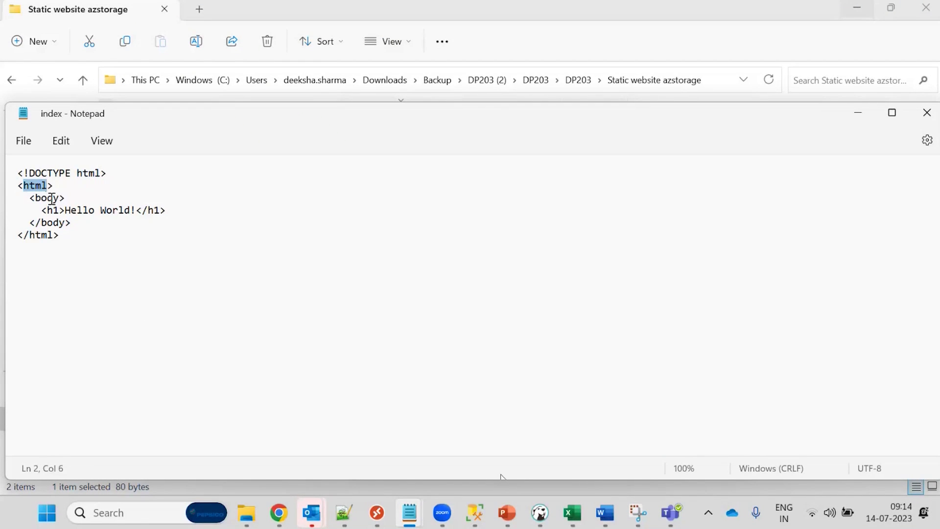
{"action": "left_click_drag", "start_coordinate": [41, 210], "coordinate": [185, 208]}
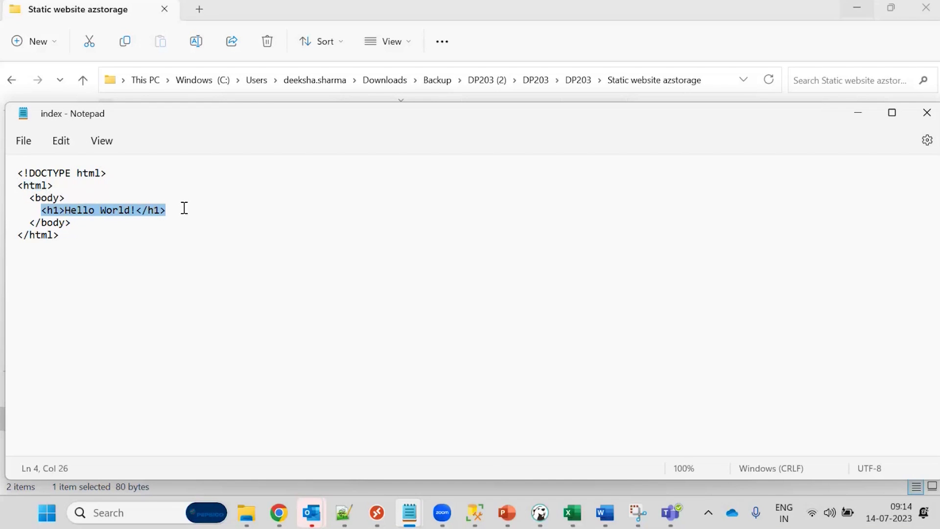
{"action": "left_click", "coordinate": [83, 221]}
{"action": "left_click_drag", "start_coordinate": [83, 222], "coordinate": [24, 222]}
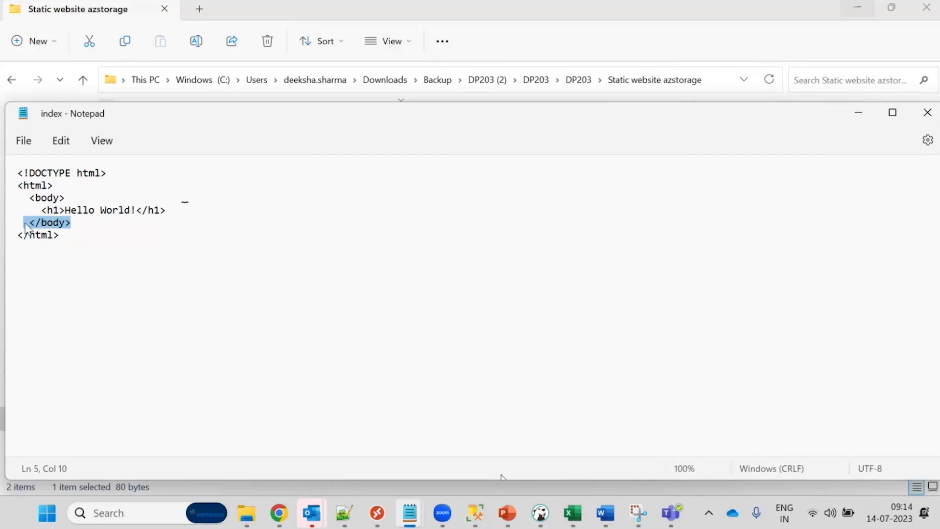
{"action": "triple_click", "coordinate": [91, 250]}
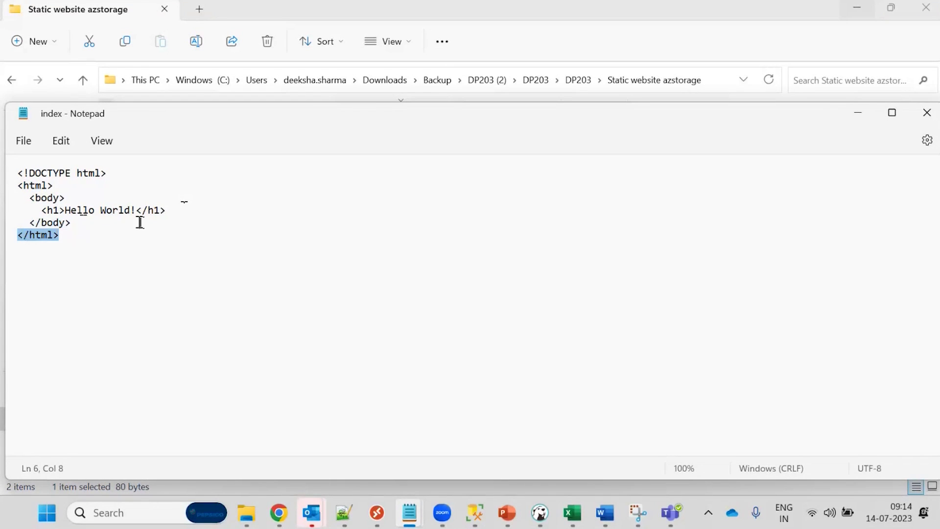
{"action": "left_click", "coordinate": [926, 119]}
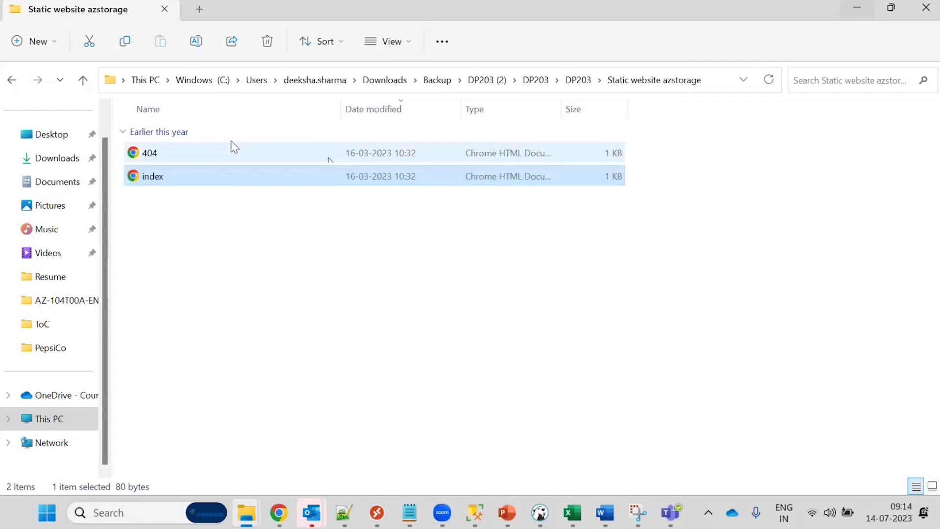
- Open the 404 file in Notepad just once, highlight its entire markup, and close it to return to the folder
{"action": "right_click", "coordinate": [234, 148]}
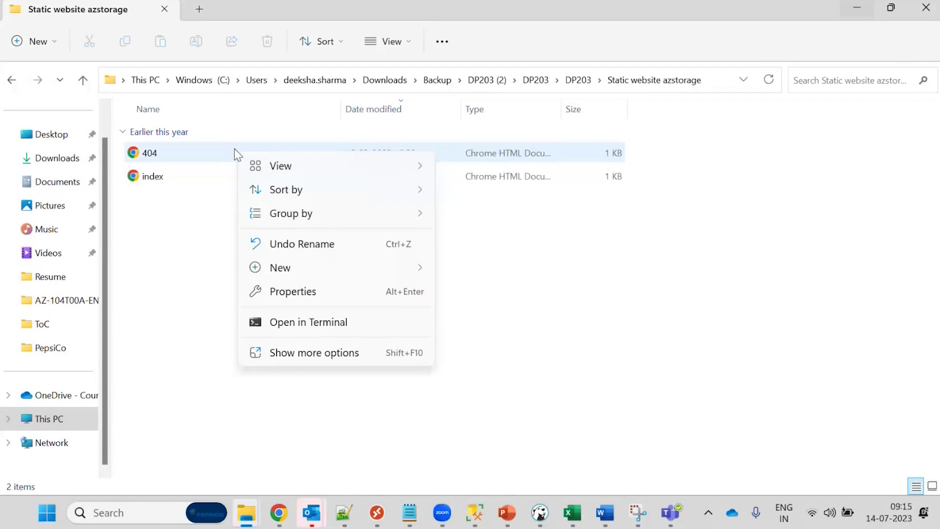
{"action": "right_click", "coordinate": [214, 151]}
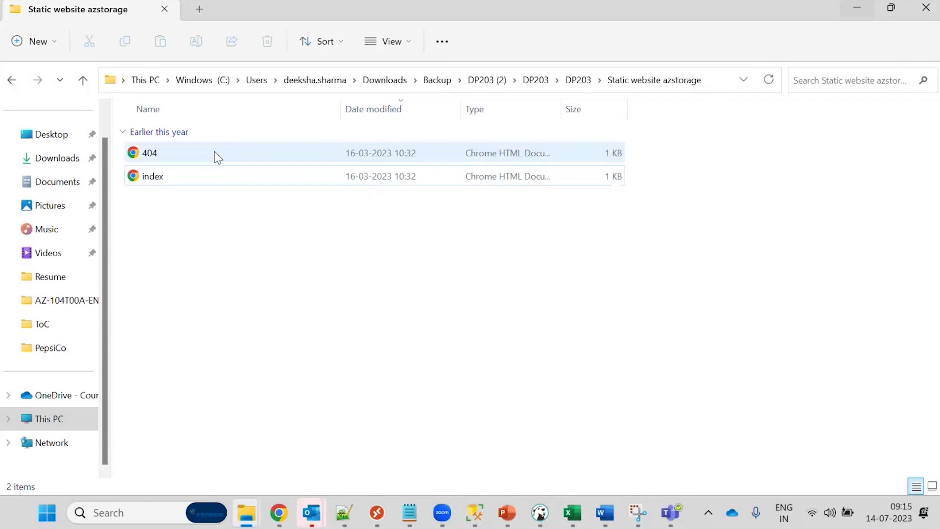
{"action": "left_click", "coordinate": [163, 152]}
{"action": "right_click", "coordinate": [150, 157]}
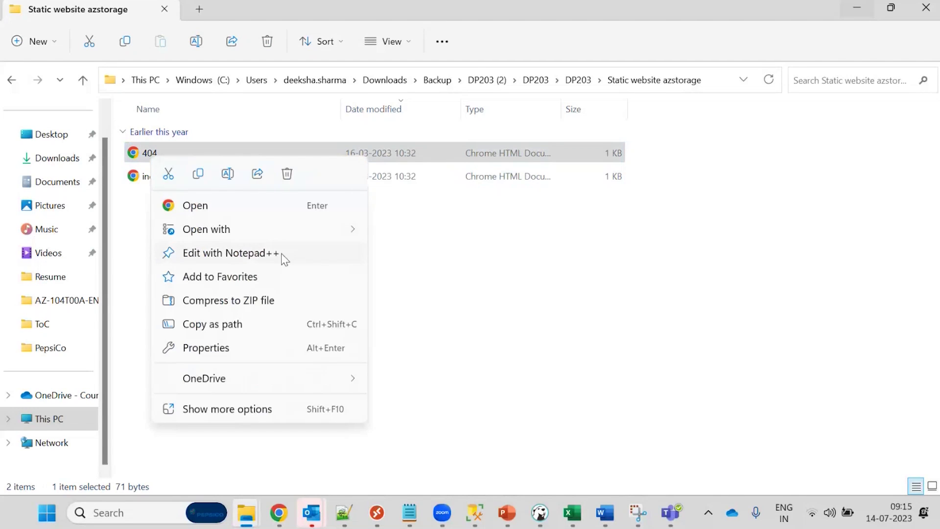
{"action": "mouse_move", "coordinate": [340, 231]}
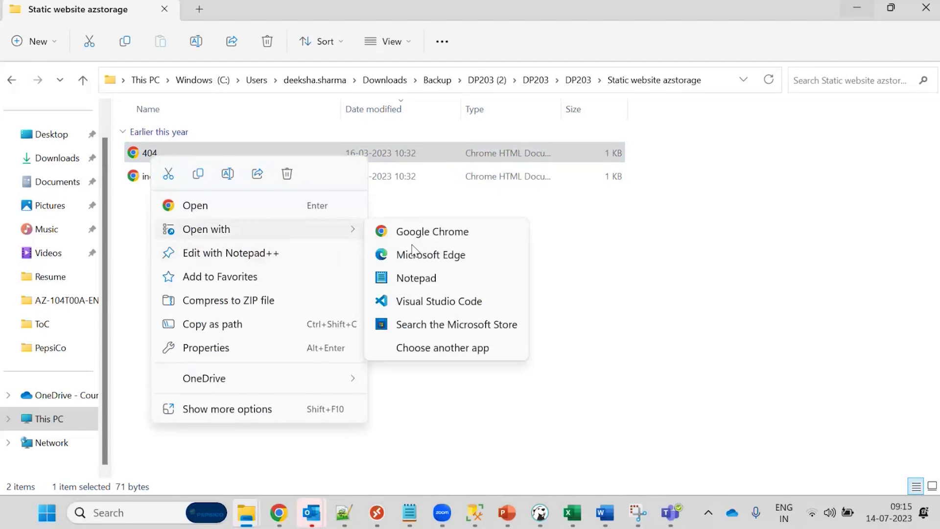
{"action": "left_click", "coordinate": [460, 347]}
{"action": "left_click", "coordinate": [390, 276]}
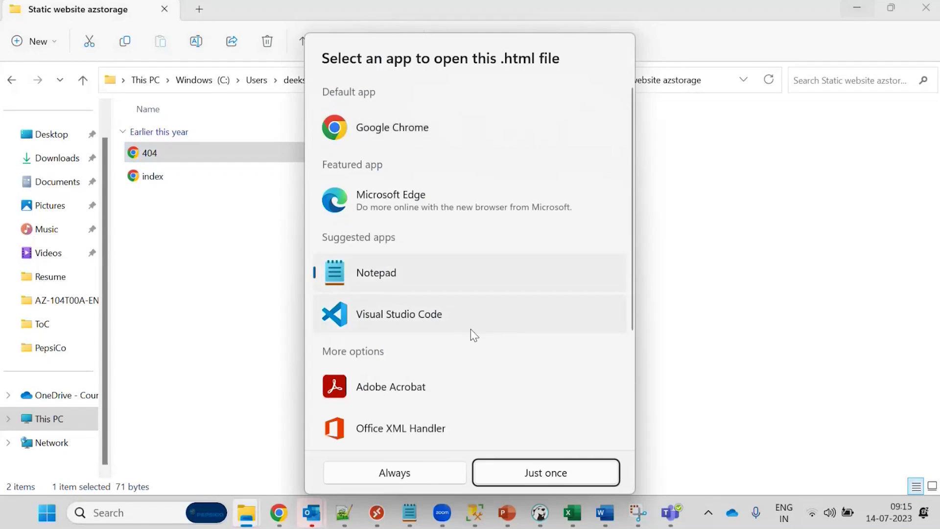
{"action": "key", "text": "Return"}
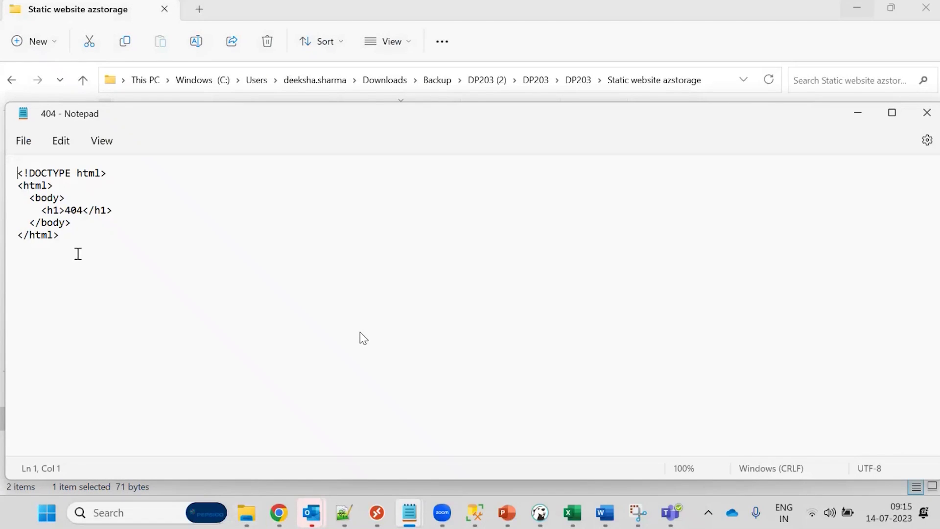
{"action": "key", "text": "ctrl+a"}
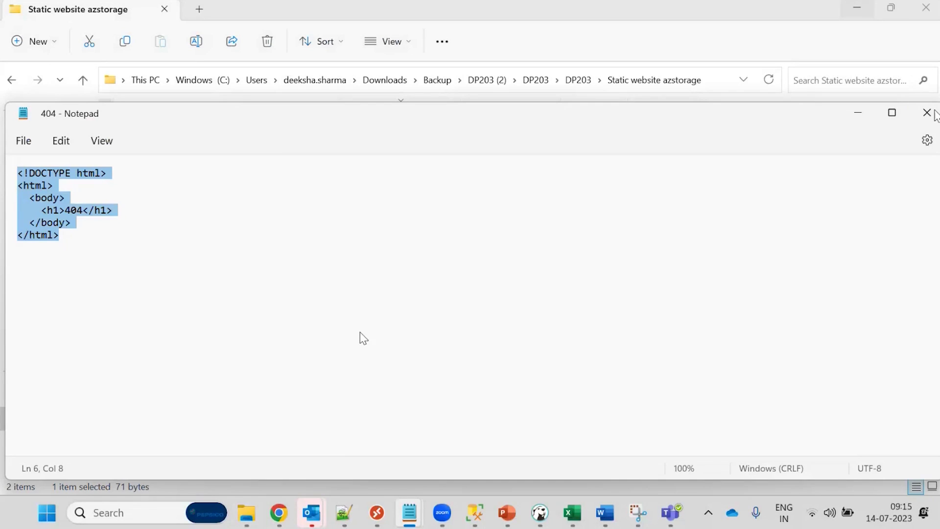
{"action": "left_click", "coordinate": [246, 512]}
{"action": "mouse_move", "coordinate": [279, 512]}
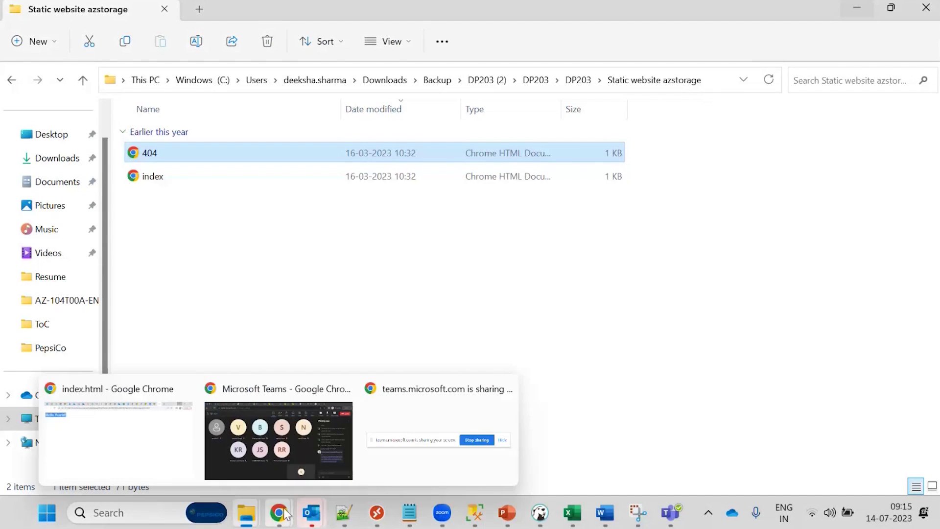
- Switch to the Azure portal's Static website settings for the datavellyadls storage account and save static website hosting as Disabled
{"action": "left_click", "coordinate": [116, 449]}
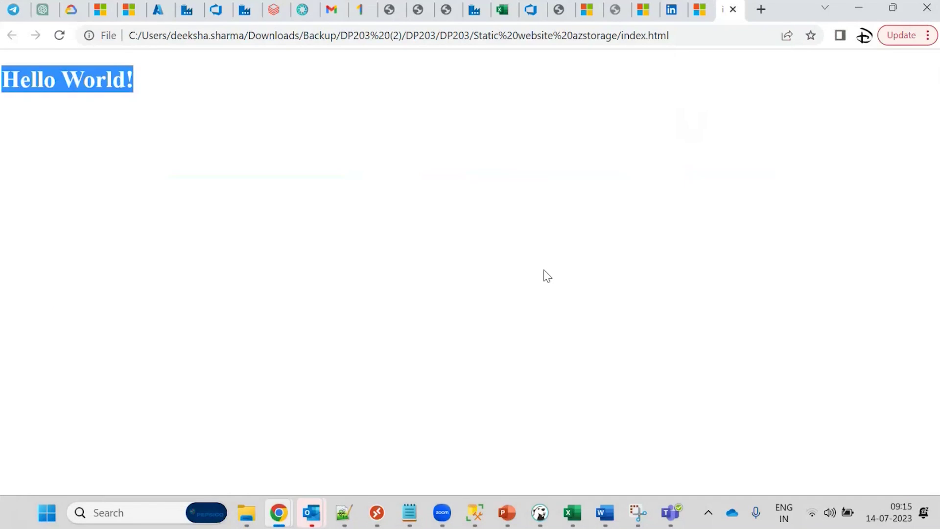
{"action": "mouse_move", "coordinate": [277, 521]}
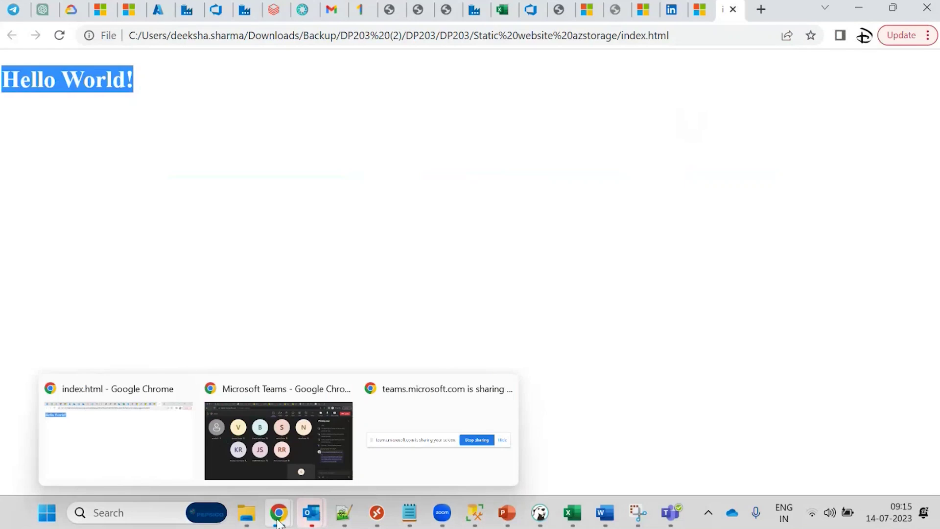
{"action": "left_click", "coordinate": [300, 477]}
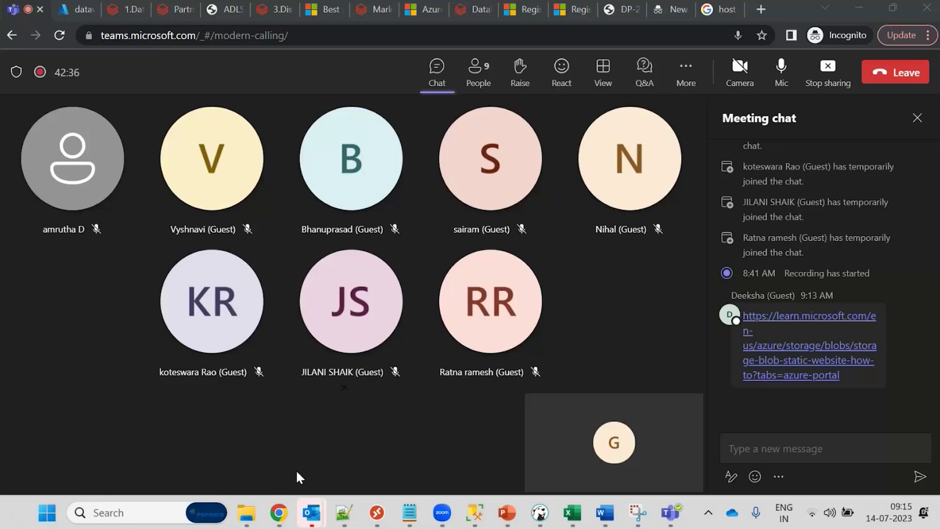
{"action": "left_click", "coordinate": [77, 4]}
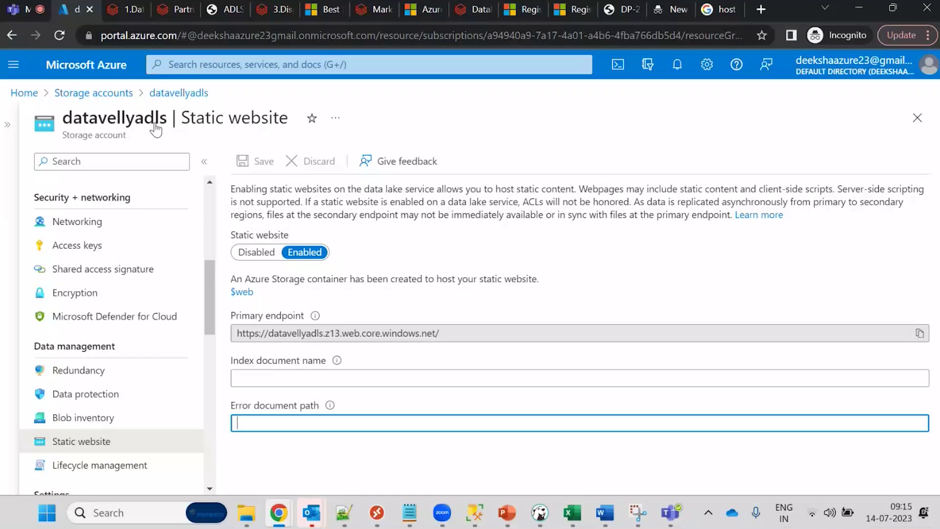
{"action": "left_click", "coordinate": [256, 163]}
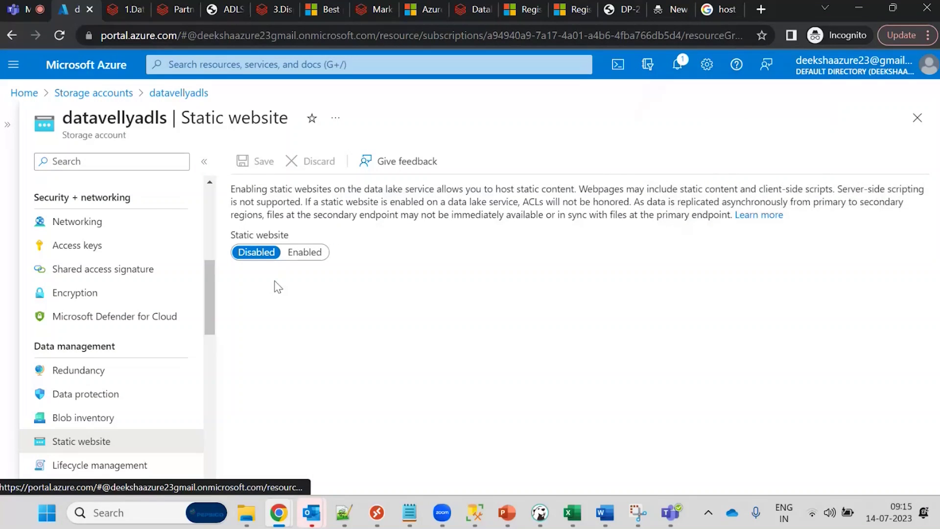
- Enable static website hosting, check the index file's name in the "Static website azstorage" folder, and set the index document name to index.html
{"action": "left_click", "coordinate": [304, 252]}
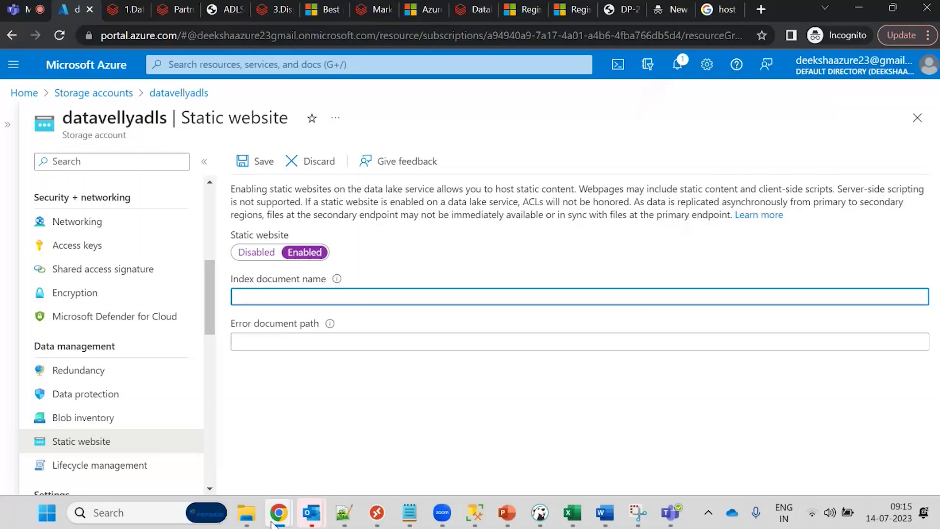
{"action": "mouse_move", "coordinate": [244, 521]}
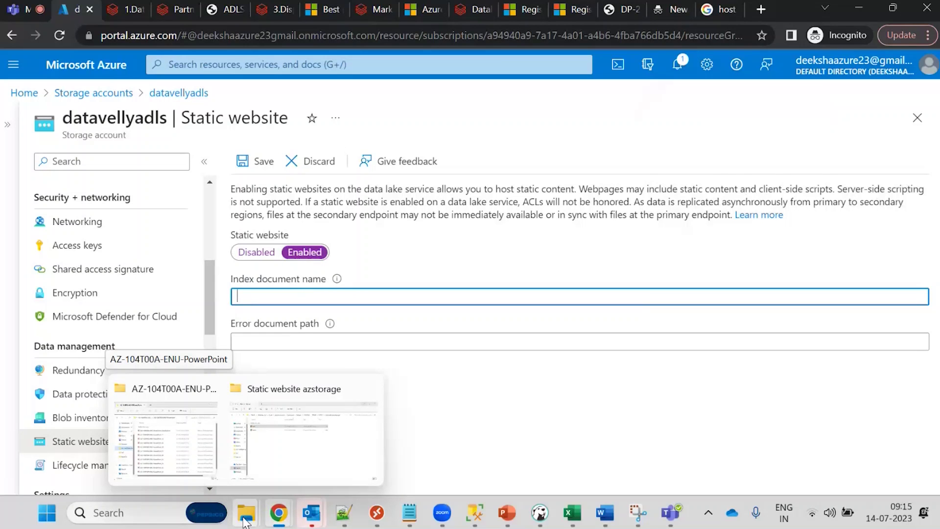
{"action": "left_click", "coordinate": [293, 452]}
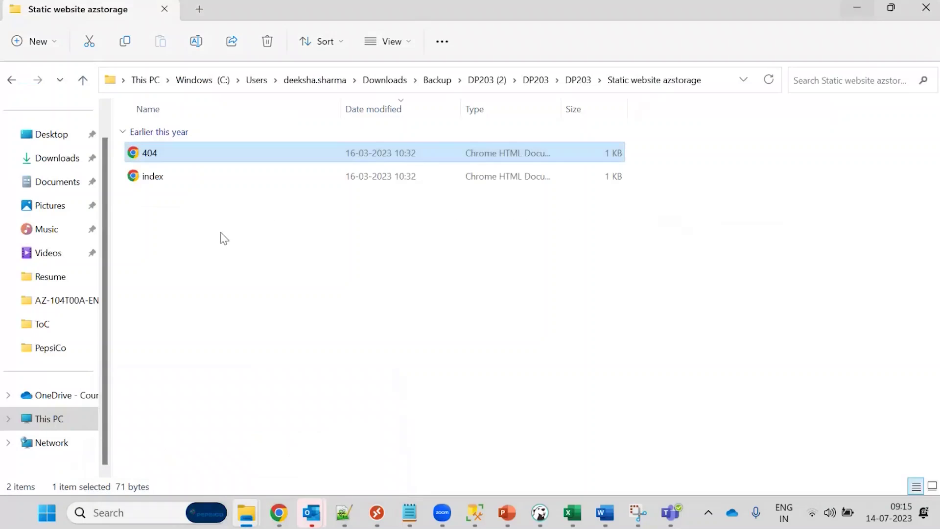
{"action": "left_click", "coordinate": [213, 177]}
{"action": "key", "text": "F2"}
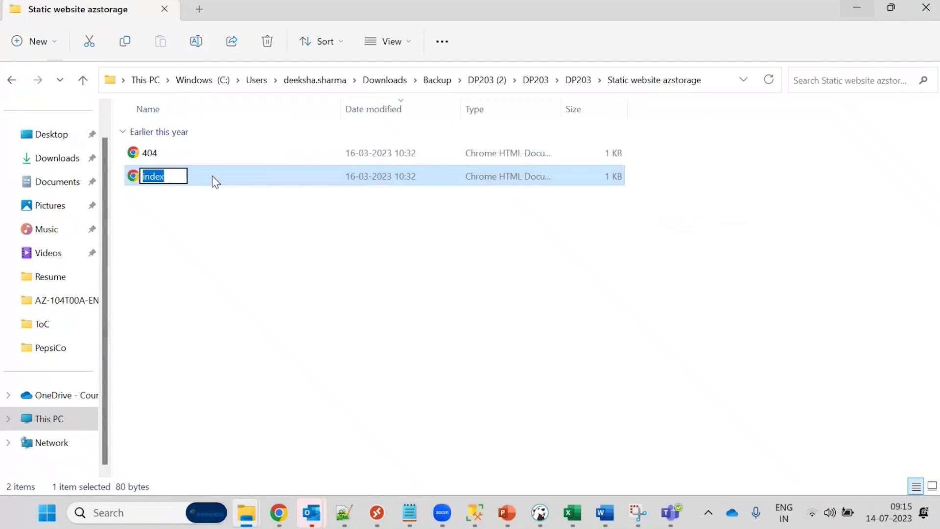
{"action": "left_click", "coordinate": [857, 5]}
{"action": "type", "text": ".hr"}
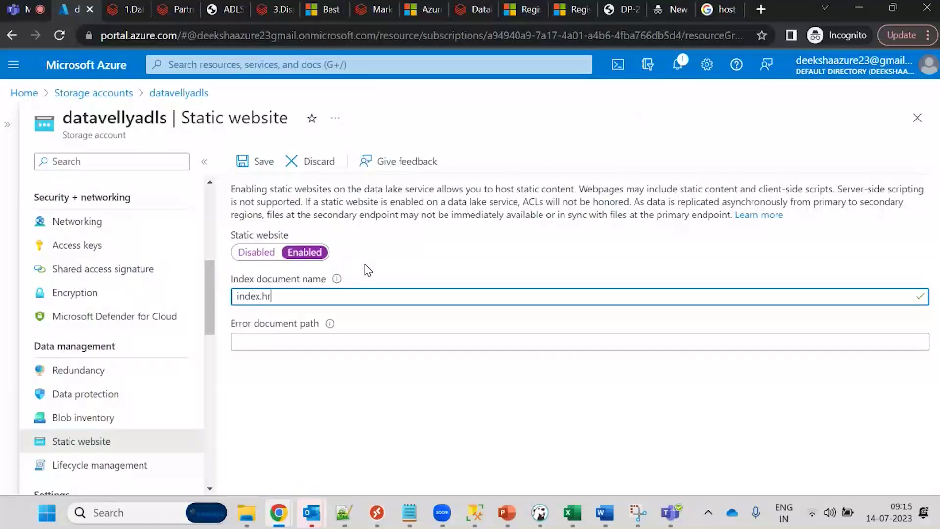
{"action": "key", "text": "BackSpace"}
{"action": "type", "text": "tml"}
- Set the error document path to raw and save the static website settings
{"action": "left_click", "coordinate": [344, 339]}
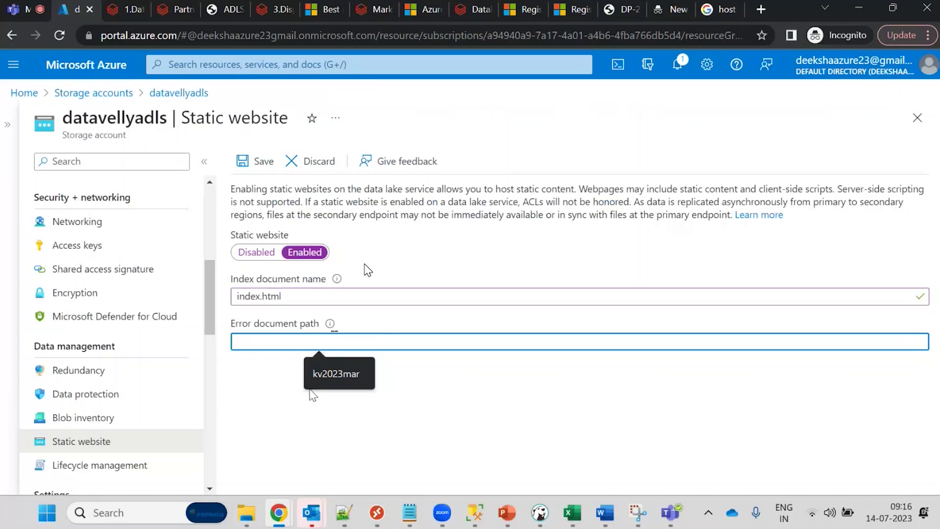
{"action": "type", "text": "/"}
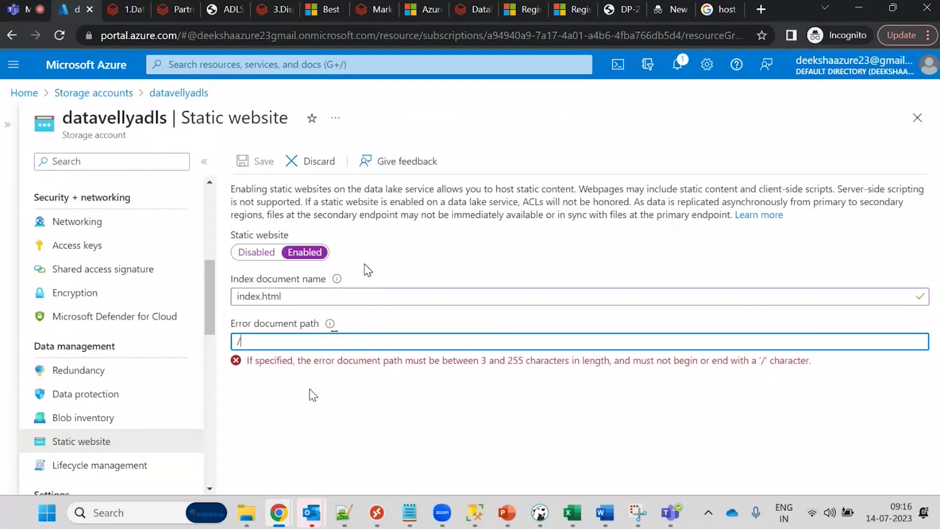
{"action": "type", "text": "raw"}
{"action": "left_click", "coordinate": [241, 342]}
{"action": "key", "text": "BackSpace"}
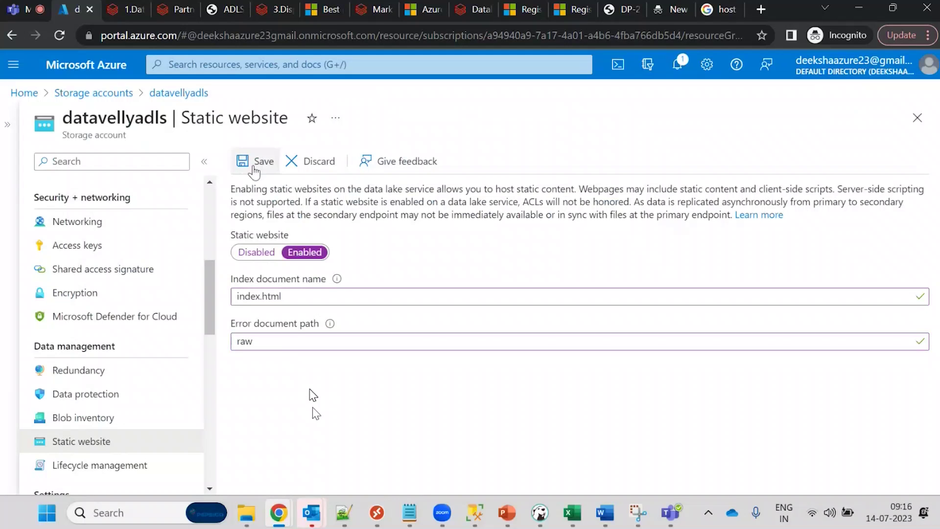
{"action": "left_click", "coordinate": [255, 166]}
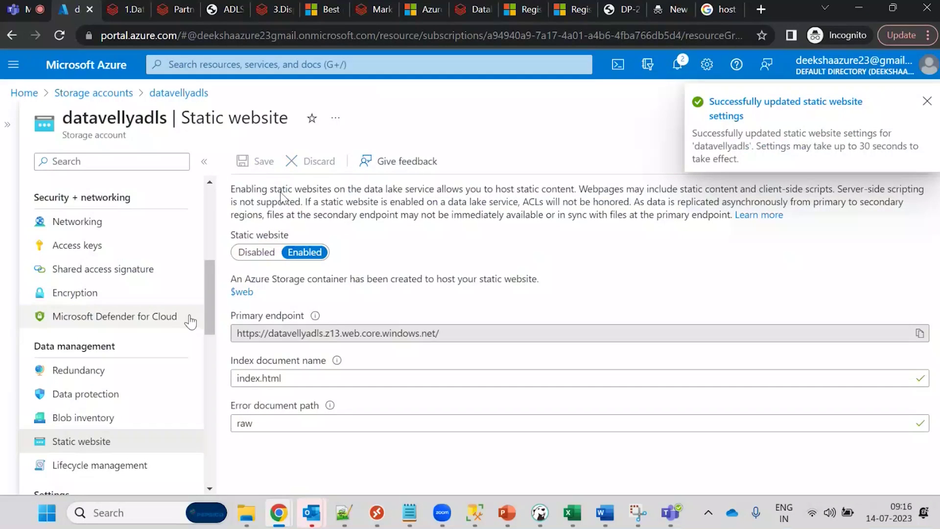
- Open the $web container from the datavellyadls storage account's containers
{"action": "left_click_drag", "start_coordinate": [205, 319], "coordinate": [204, 233]}
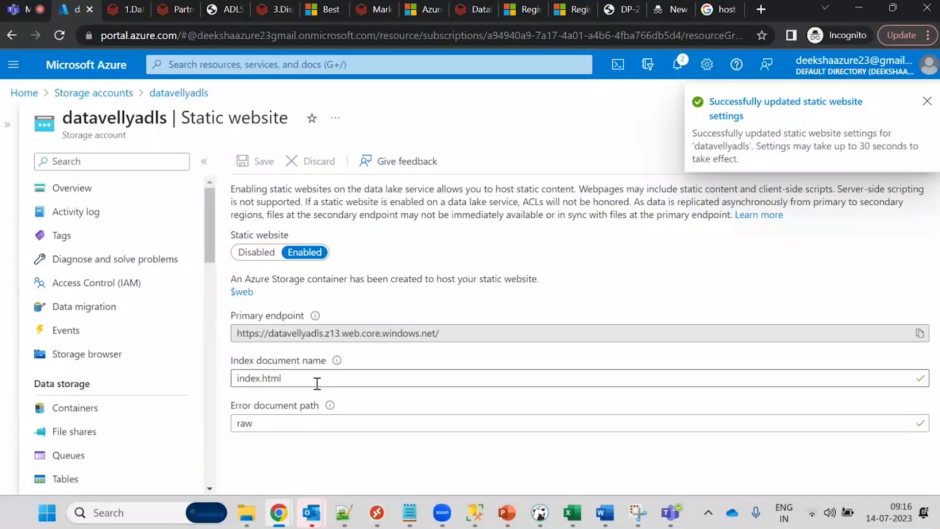
{"action": "left_click", "coordinate": [127, 415]}
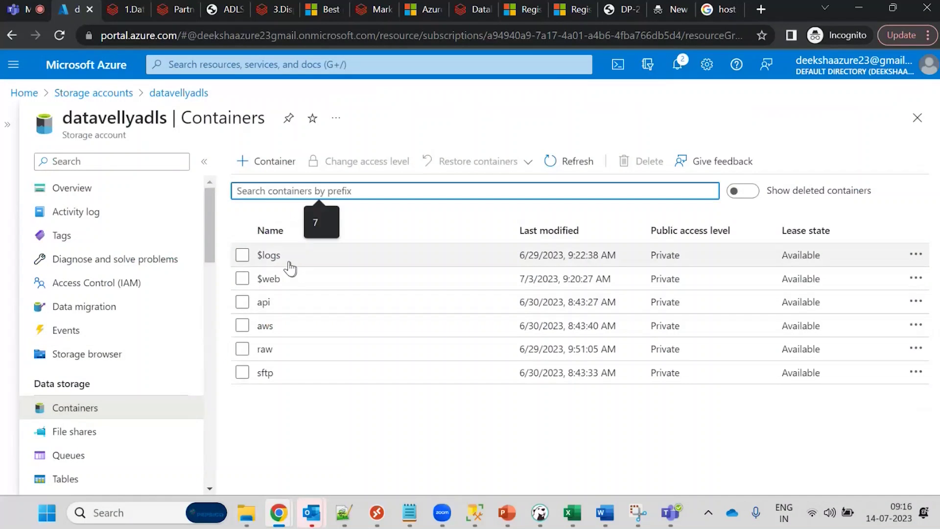
{"action": "left_click", "coordinate": [268, 278]}
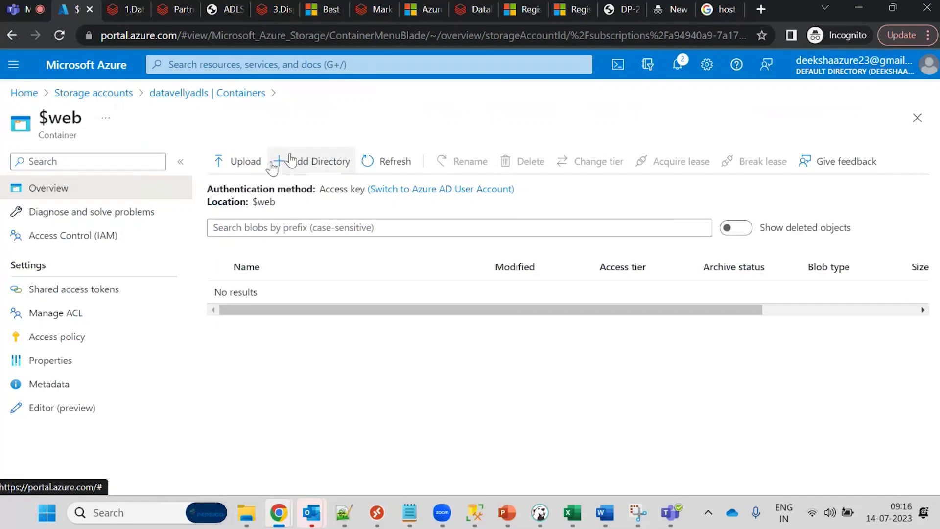
- Upload the index file from the "Static website azstorage" folder to the $web container
{"action": "left_click", "coordinate": [237, 163]}
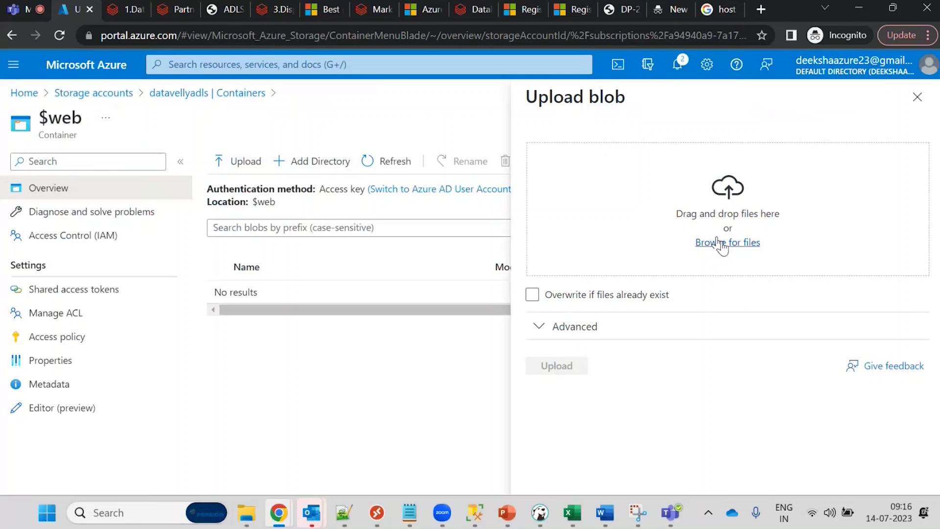
{"action": "left_click", "coordinate": [721, 243]}
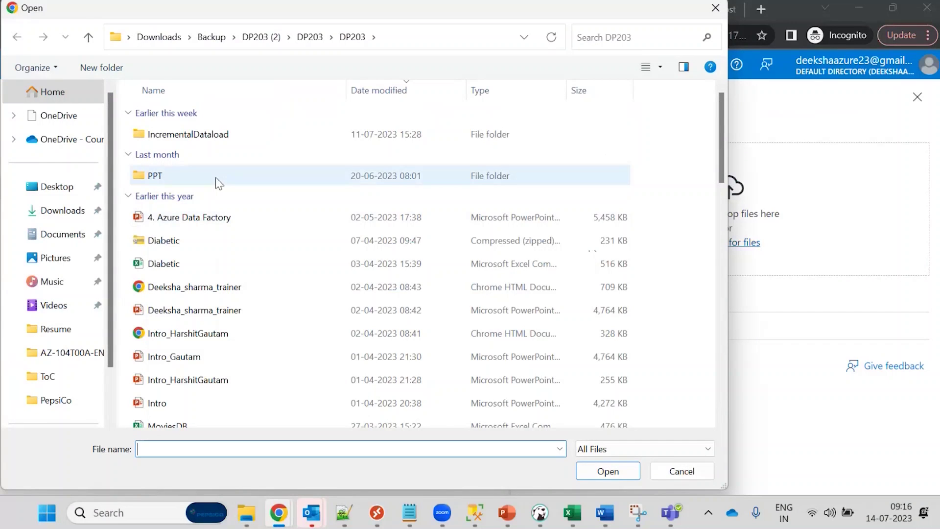
{"action": "left_click_drag", "start_coordinate": [725, 144], "coordinate": [715, 358]}
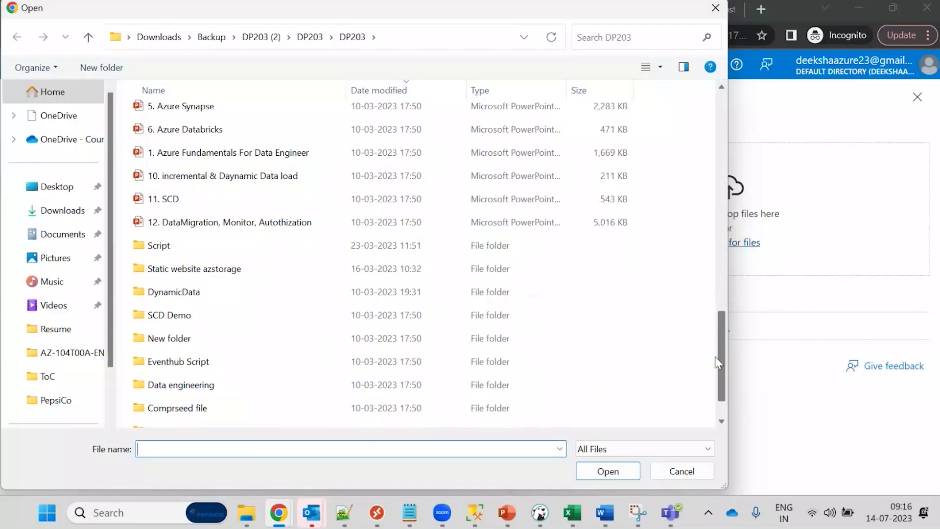
{"action": "left_click", "coordinate": [215, 268]}
{"action": "double_click", "coordinate": [216, 268]}
{"action": "left_click", "coordinate": [143, 157]}
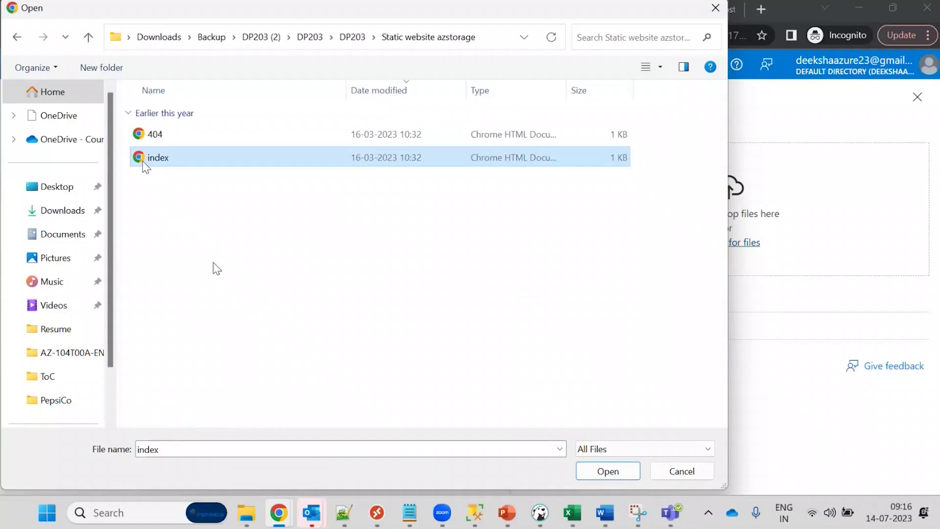
{"action": "double_click", "coordinate": [143, 162]}
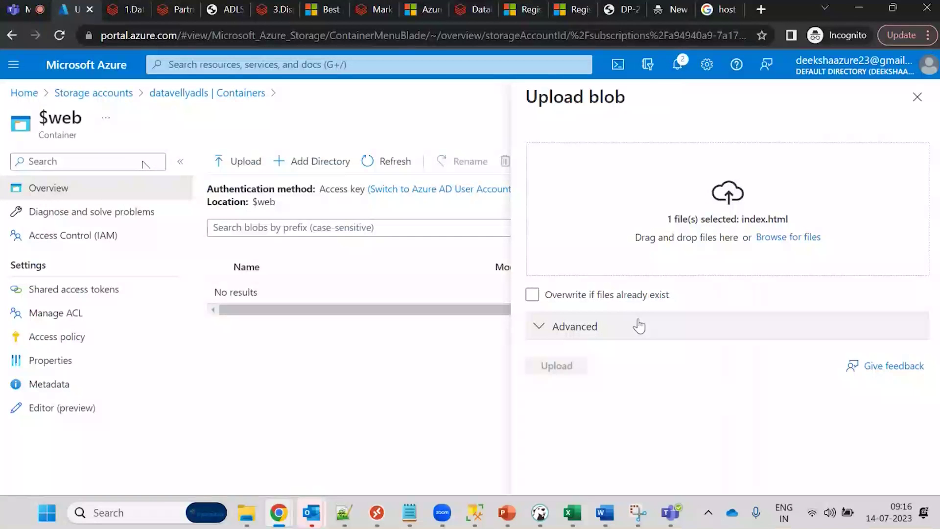
{"action": "left_click", "coordinate": [556, 366]}
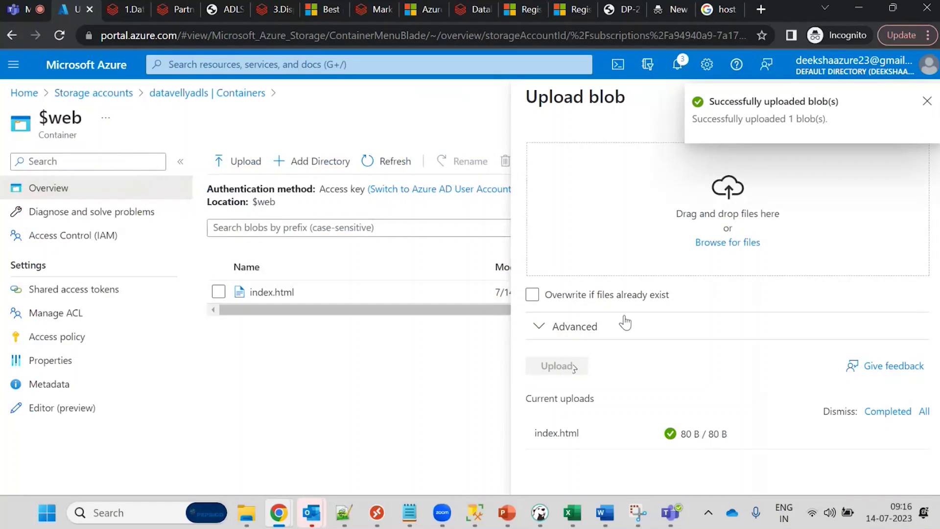
- Upload the 404 file from the same local folder to the $web container and close the upload pane
{"action": "left_click", "coordinate": [730, 245]}
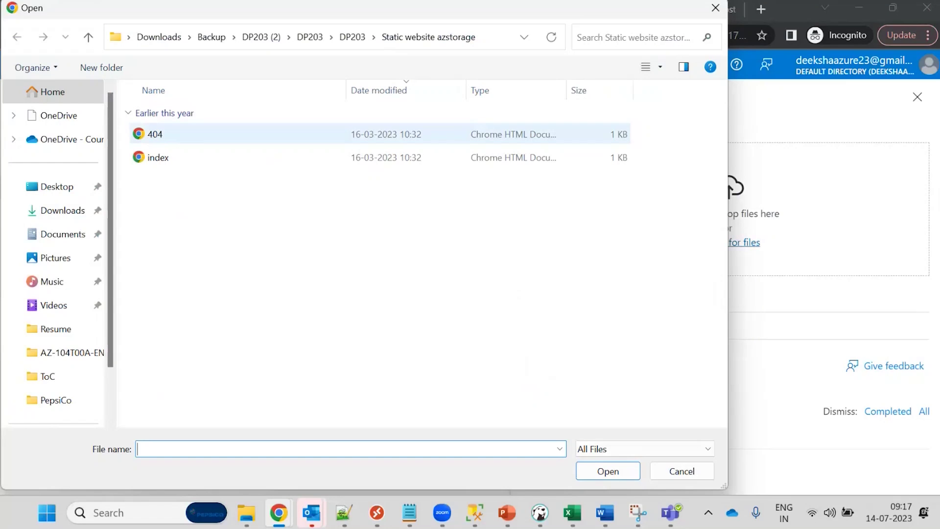
{"action": "left_click", "coordinate": [289, 136]}
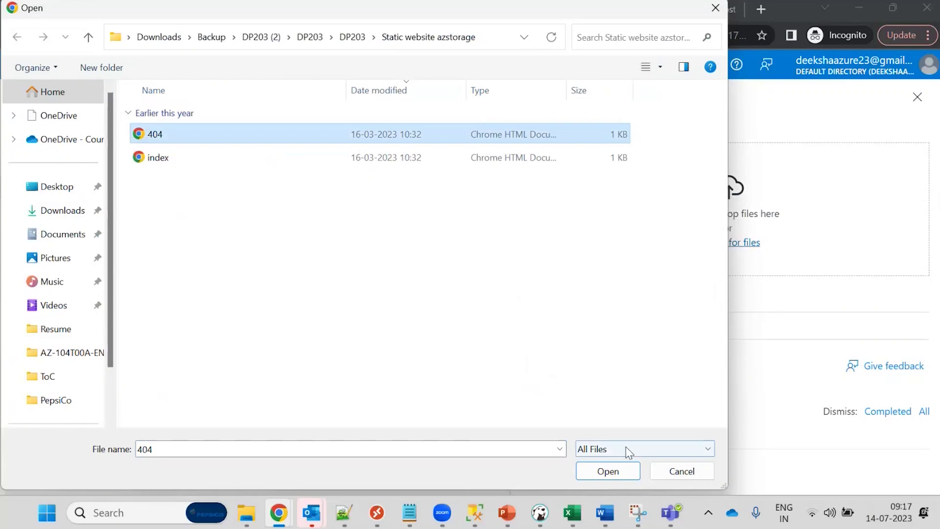
{"action": "left_click", "coordinate": [620, 472]}
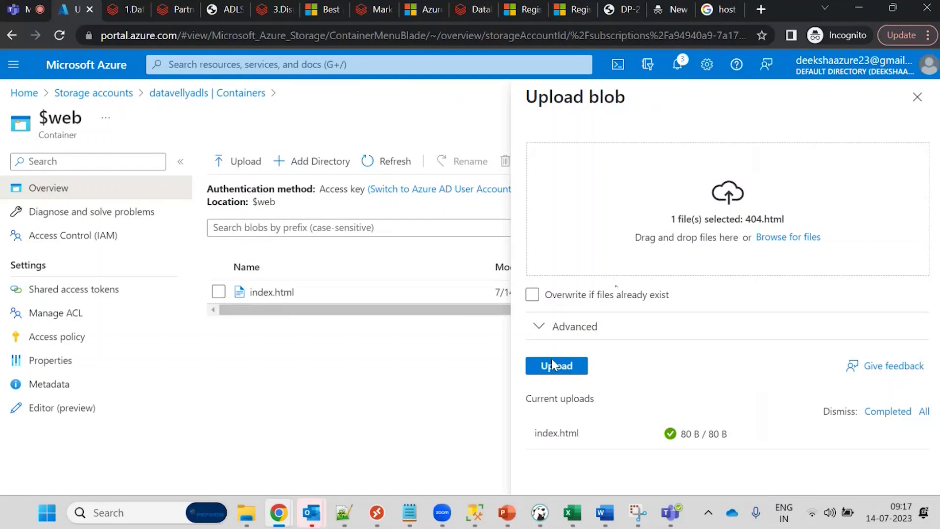
{"action": "left_click", "coordinate": [552, 365]}
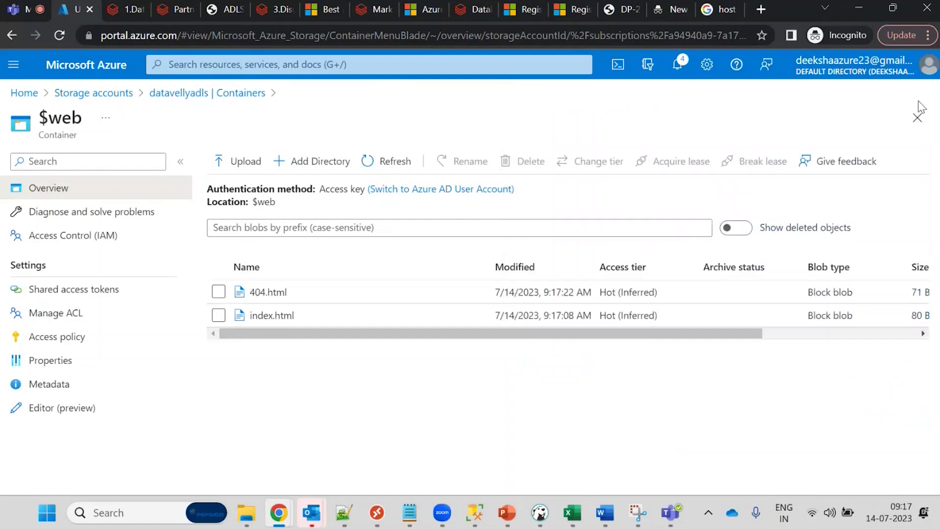
- Return to the datavellyadls storage account and open its Static website settings
{"action": "left_click", "coordinate": [201, 93]}
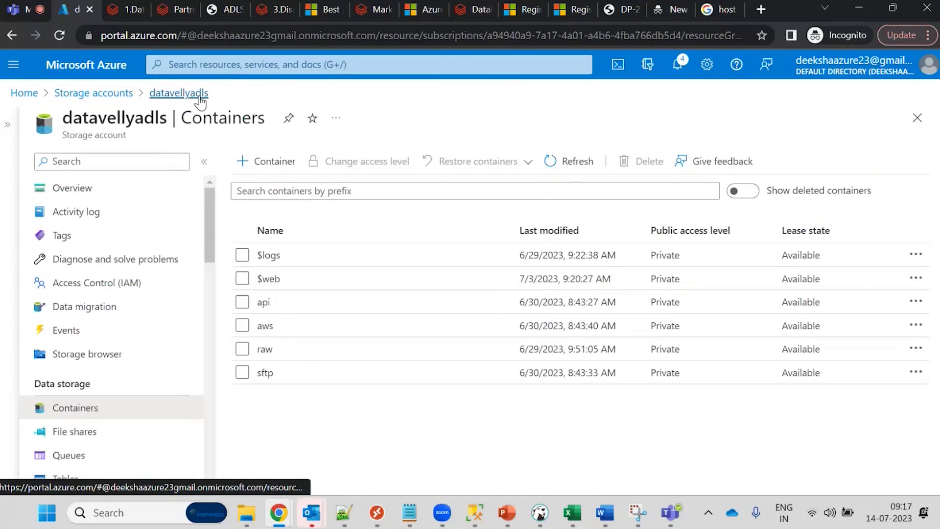
{"action": "scroll", "coordinate": [178, 266], "scroll_direction": "down", "scroll_amount": 5}
{"action": "scroll", "coordinate": [227, 329], "scroll_direction": "down", "scroll_amount": 4}
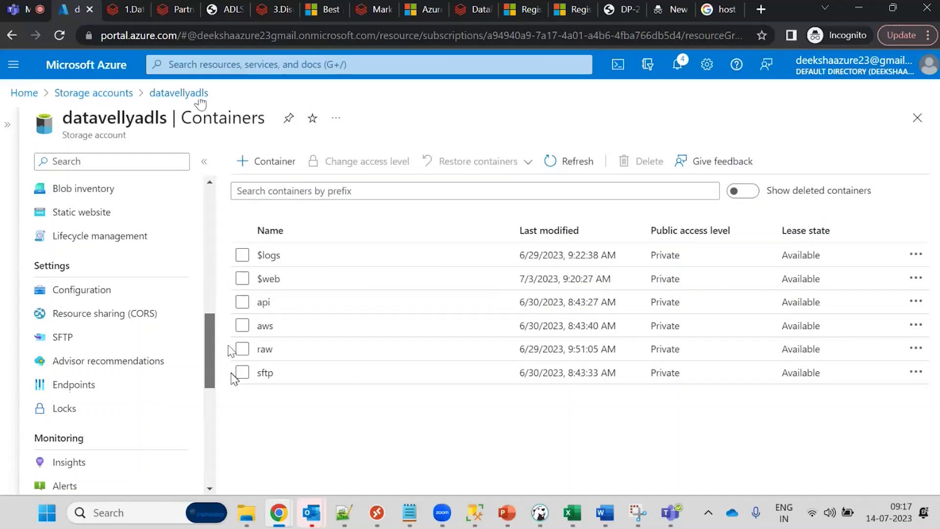
{"action": "mouse_move", "coordinate": [212, 359]}
{"action": "left_mouse_down"}
{"action": "mouse_move", "coordinate": [217, 412]}
{"action": "mouse_move", "coordinate": [205, 344]}
{"action": "left_mouse_up"}
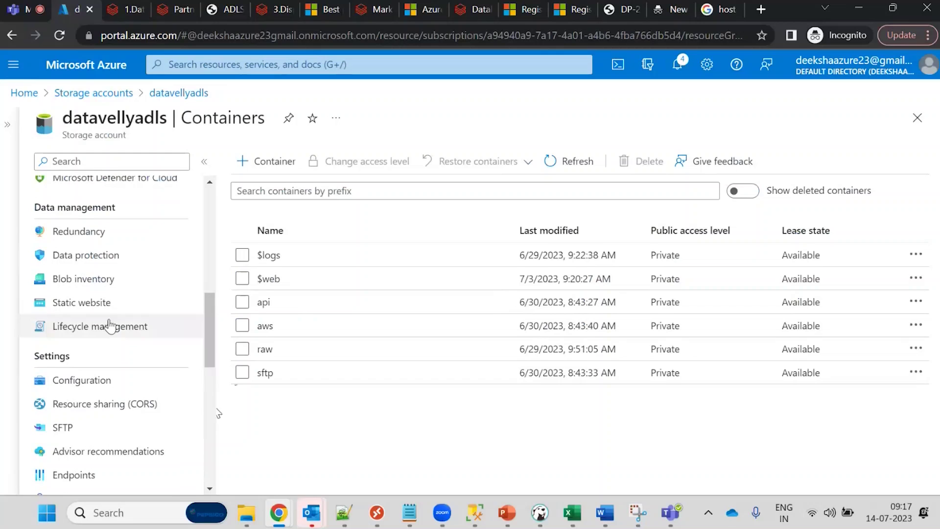
{"action": "left_click", "coordinate": [87, 300]}
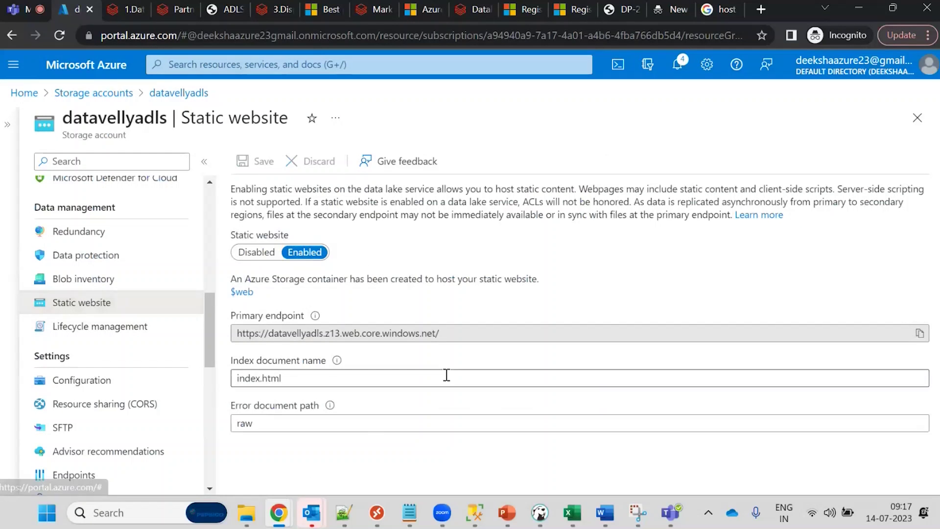
- Replace the error document path with $web/404.html and highlight the container name within it
{"action": "left_click", "coordinate": [362, 428]}
{"action": "key", "text": "BackSpace"}
{"action": "key", "text": "BackSpace"}
{"action": "key", "text": "BackSpace"}
{"action": "type", "text": "$web/"}
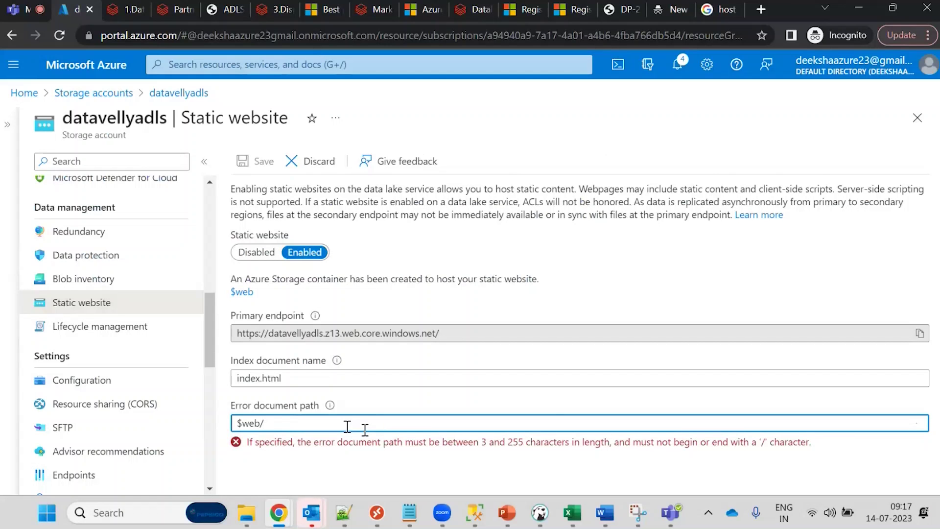
{"action": "type", "text": "404."}
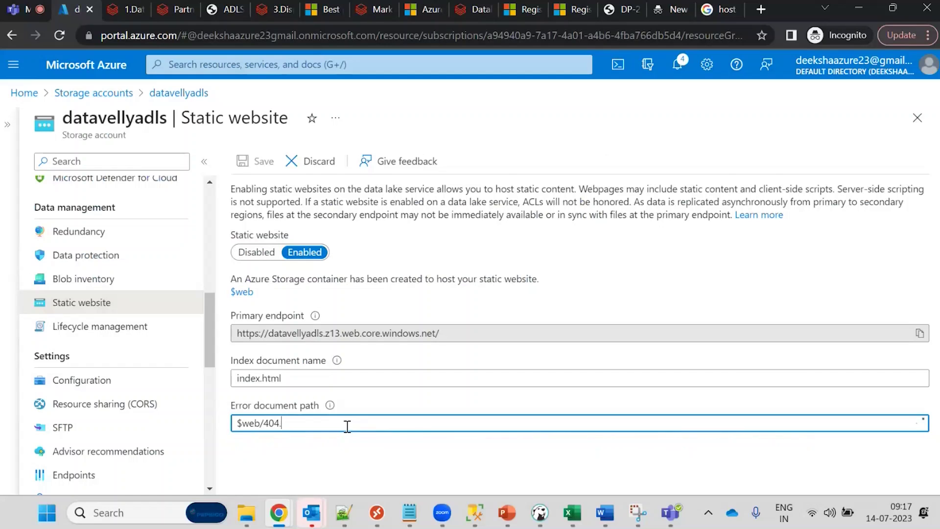
{"action": "type", "text": "html"}
{"action": "left_click", "coordinate": [373, 451]}
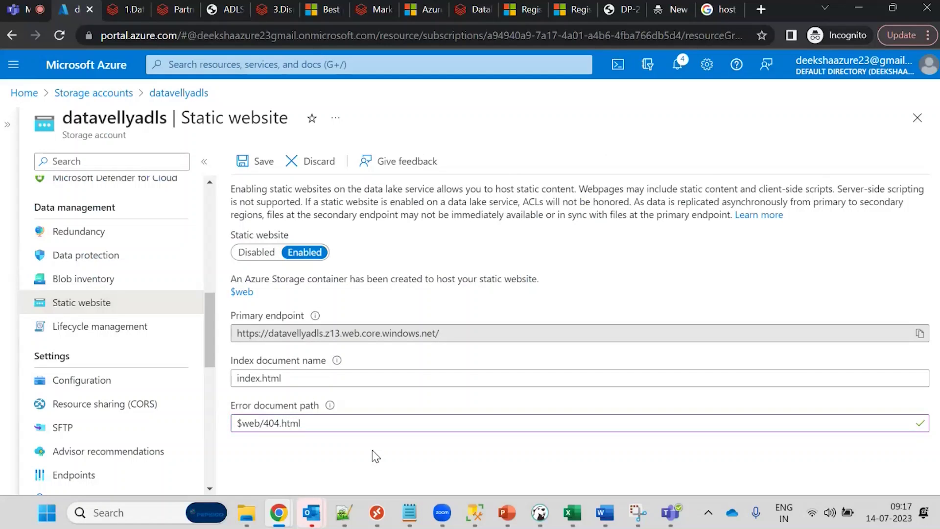
{"action": "double_click", "coordinate": [238, 421]}
{"action": "left_click_drag", "start_coordinate": [260, 422], "coordinate": [244, 419]}
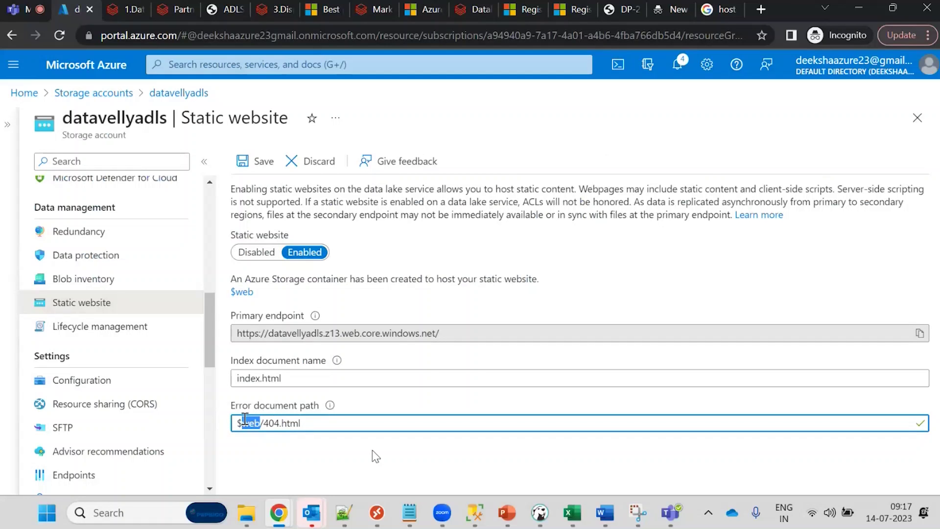
- Save the static website settings and load the copied primary endpoint in the browser tab holding the Google search
{"action": "left_click", "coordinate": [260, 169]}
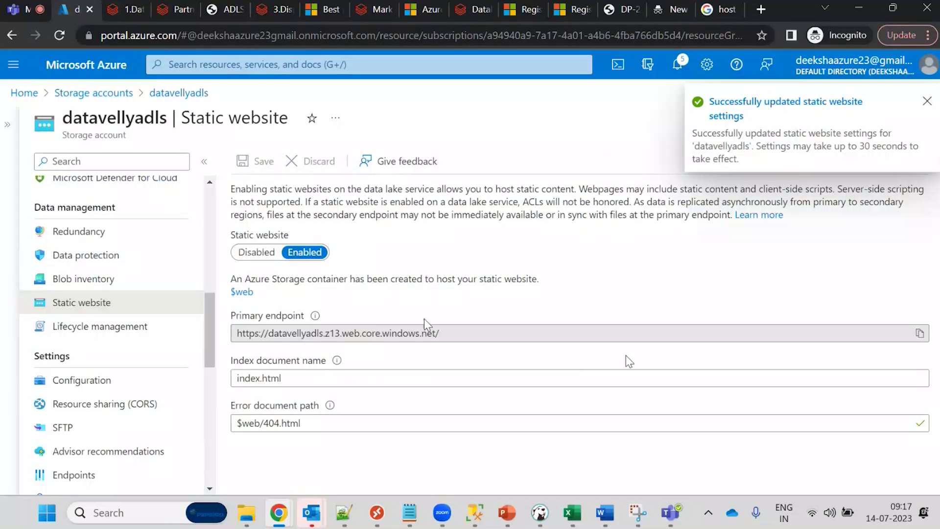
{"action": "left_click", "coordinate": [919, 332]}
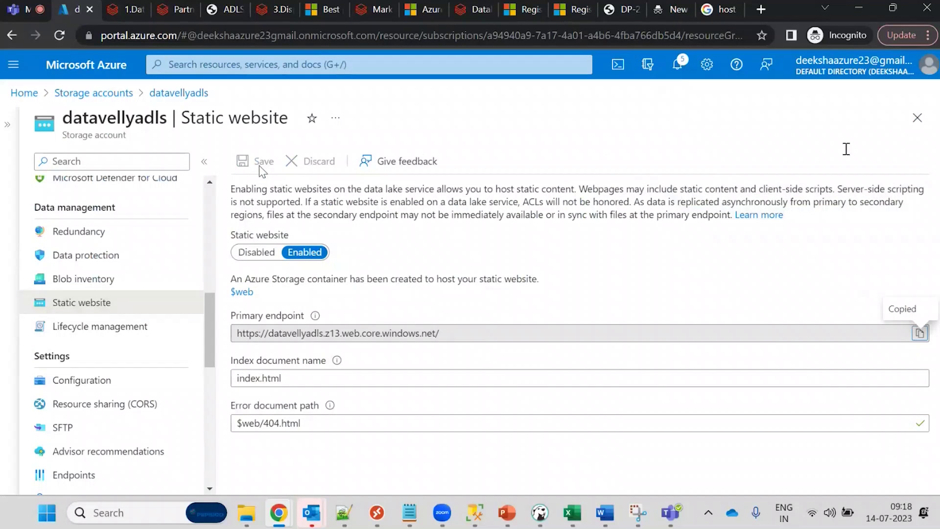
{"action": "left_click", "coordinate": [736, 6]}
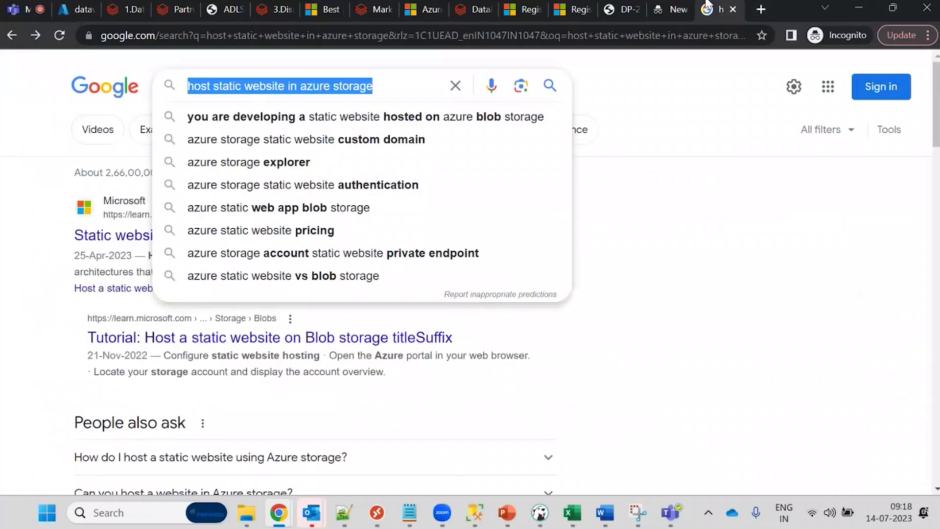
{"action": "left_click", "coordinate": [696, 39]}
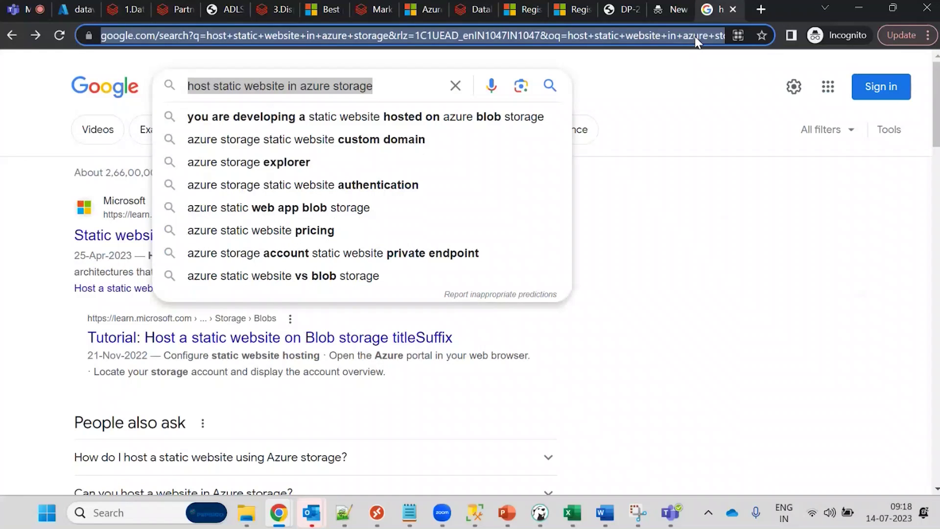
{"action": "key", "text": "ctrl+v"}
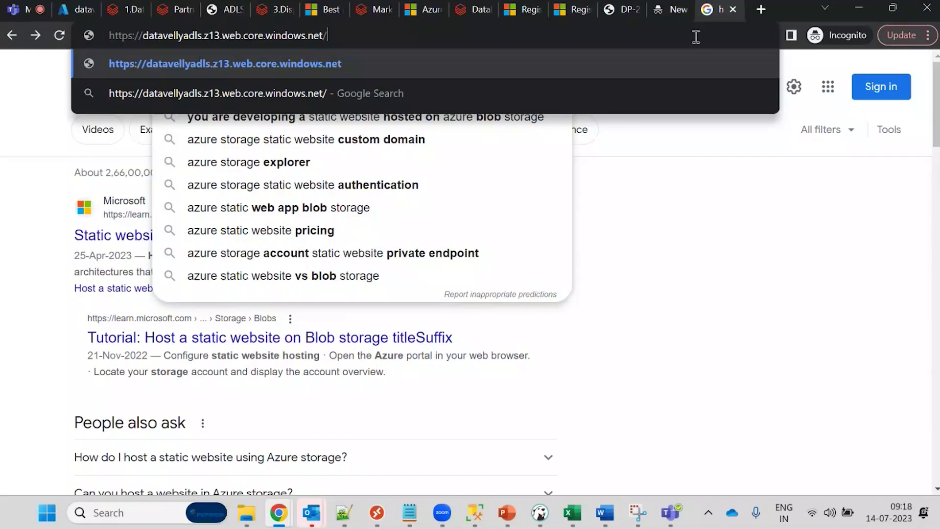
{"action": "key", "text": "Return"}
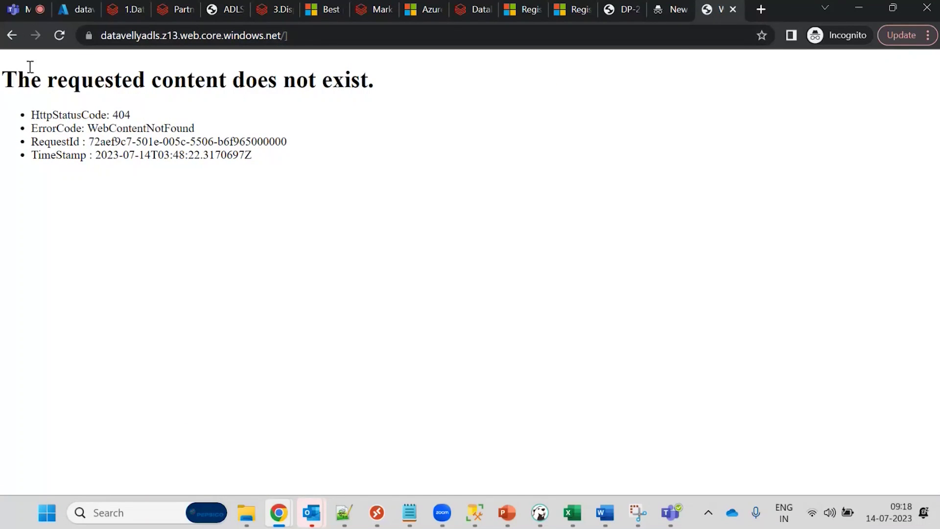
{"action": "left_click", "coordinate": [12, 35]}
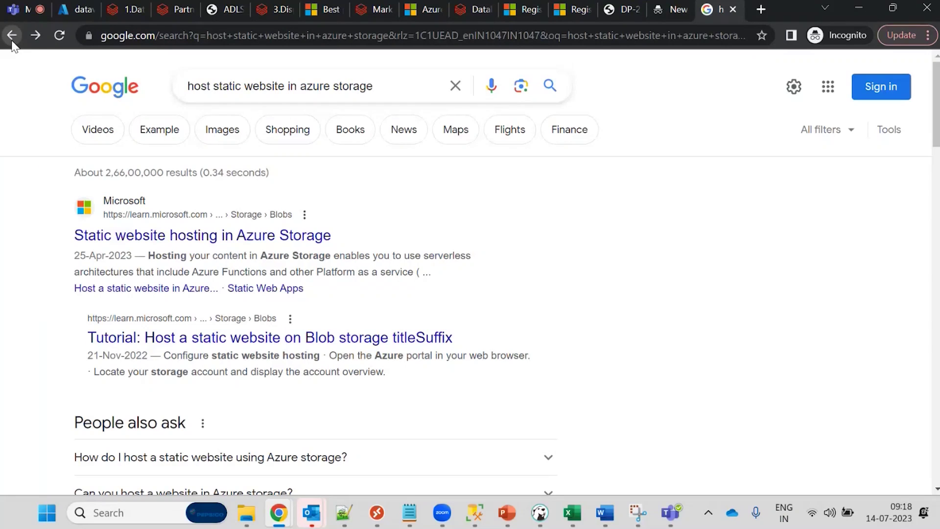
{"action": "left_click", "coordinate": [156, 37]}
{"action": "key", "text": "ctrl+v"}
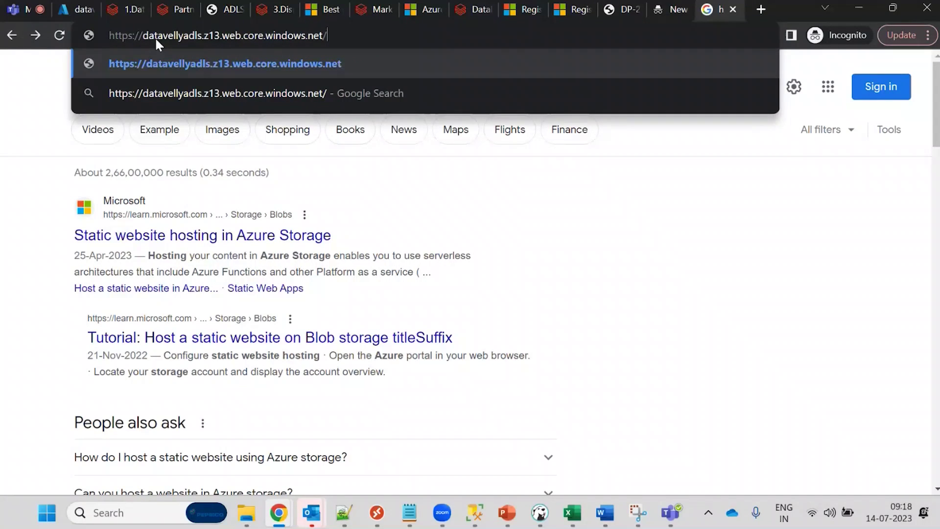
{"action": "key", "text": "Return"}
{"action": "double_click", "coordinate": [140, 44]}
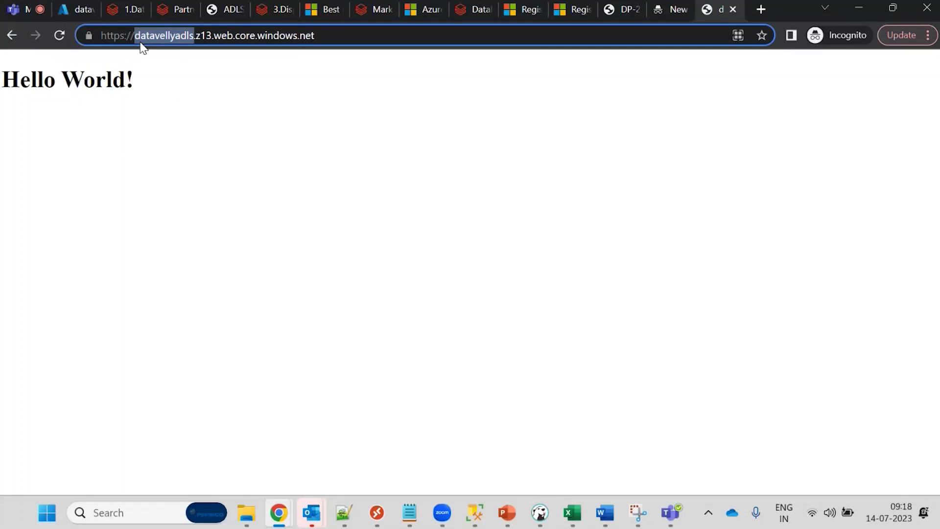
- Copy the full primary endpoint from the Static website settings and reload the hosted site with it
{"action": "left_click", "coordinate": [74, 7]}
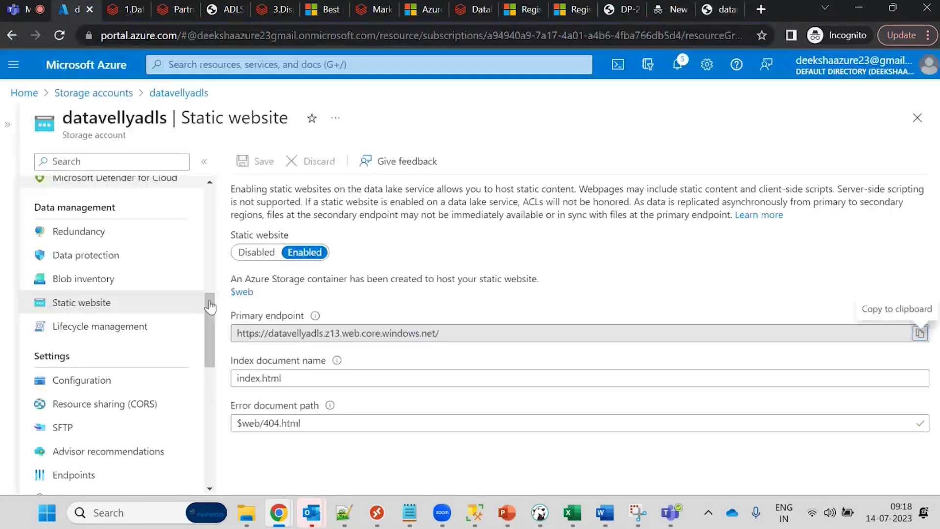
{"action": "double_click", "coordinate": [282, 330]}
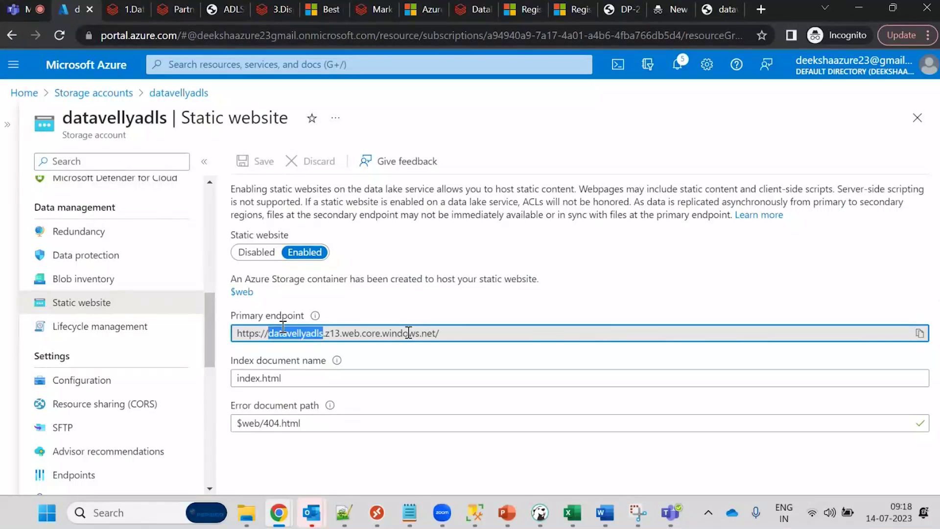
{"action": "triple_click", "coordinate": [454, 329]}
{"action": "key", "text": "ctrl+c"}
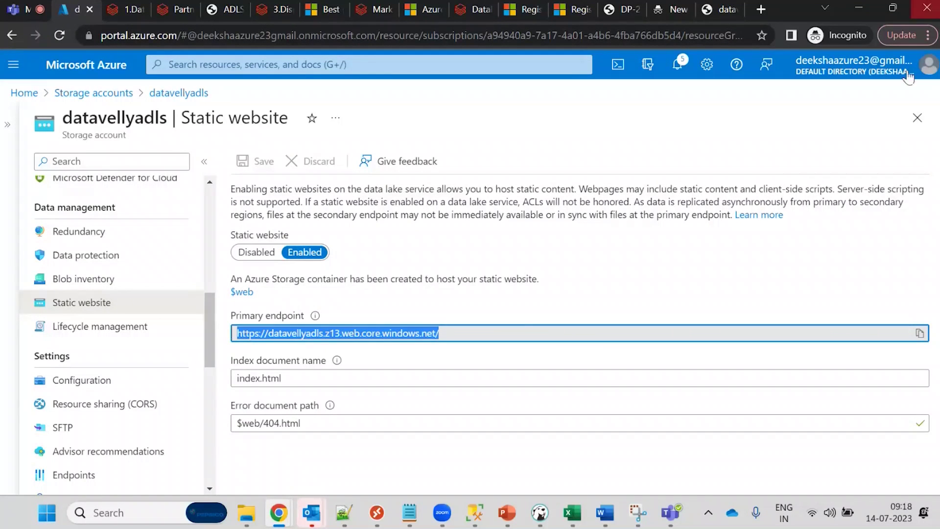
{"action": "left_click", "coordinate": [729, 6]}
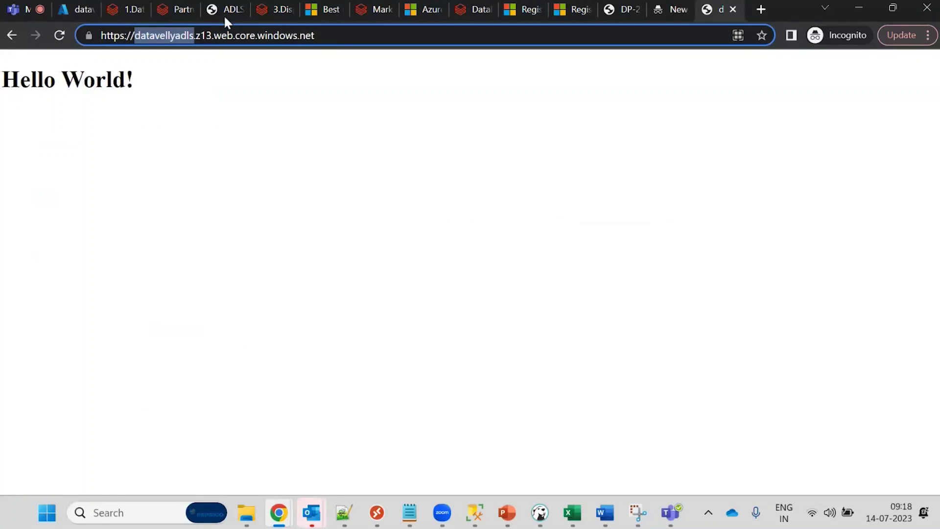
{"action": "left_click", "coordinate": [205, 35]}
{"action": "key", "text": "ctrl+a"}
{"action": "key", "text": "ctrl+v"}
{"action": "key", "text": "Return"}
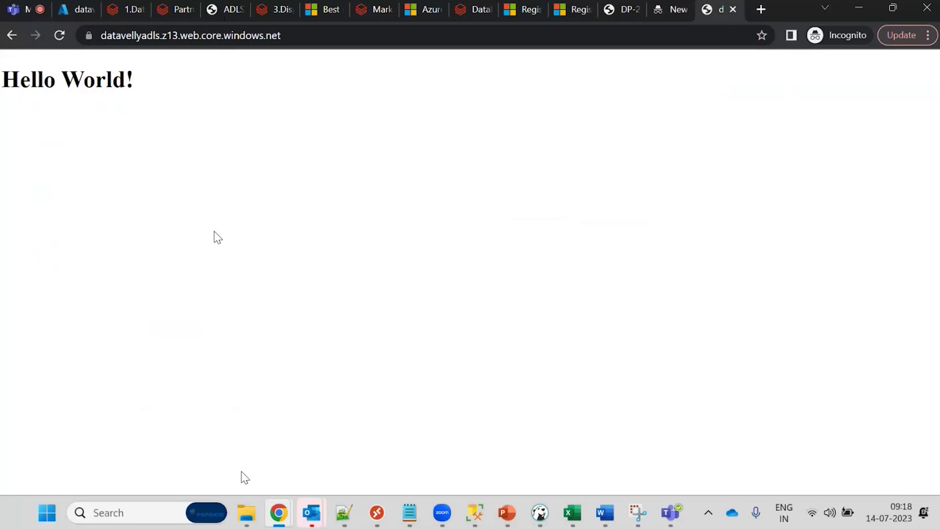
- Open the local index file from the "Static website azstorage" folder in Notepad
{"action": "mouse_move", "coordinate": [246, 513]}
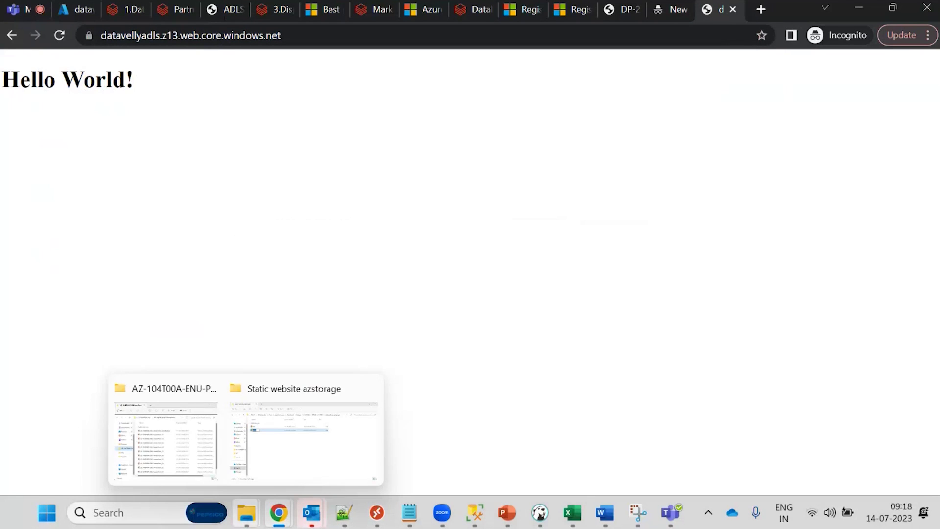
{"action": "left_click", "coordinate": [304, 451]}
{"action": "left_click", "coordinate": [243, 181]}
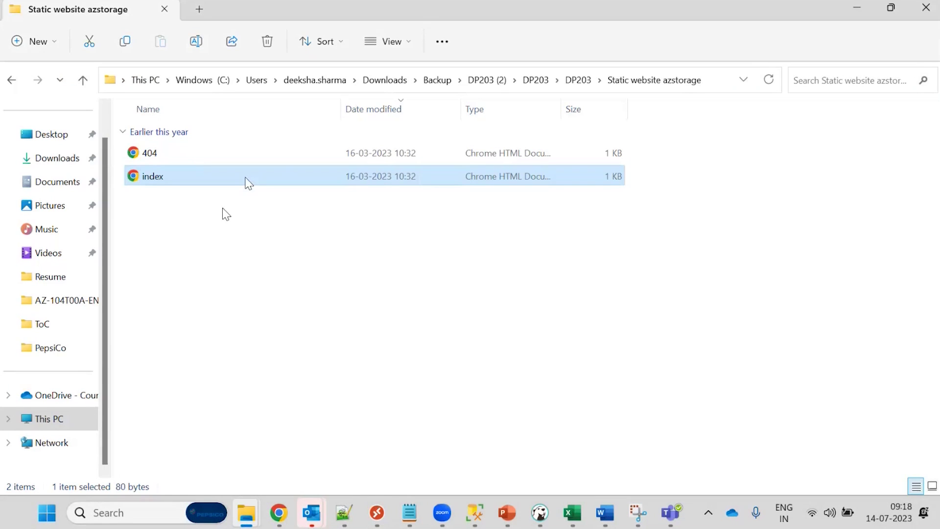
{"action": "right_click", "coordinate": [245, 180]}
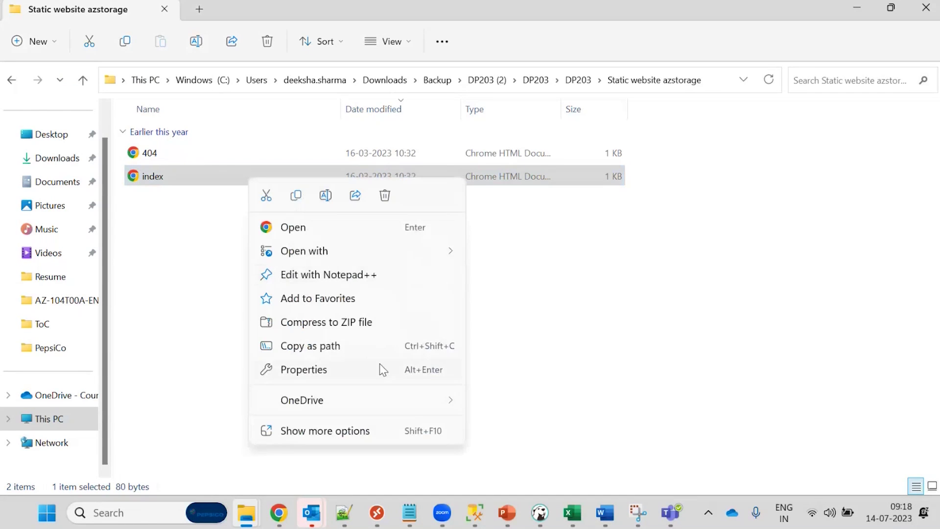
{"action": "mouse_move", "coordinate": [436, 250]}
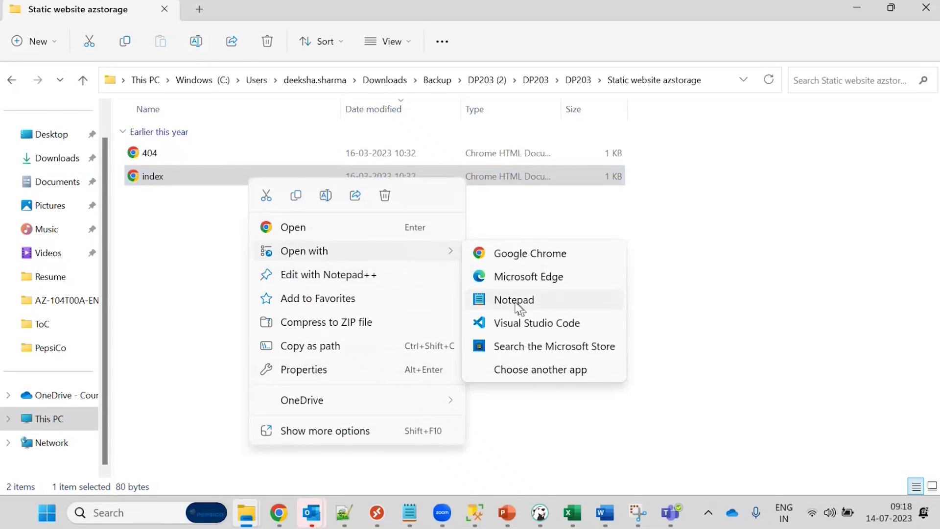
{"action": "left_click", "coordinate": [517, 304]}
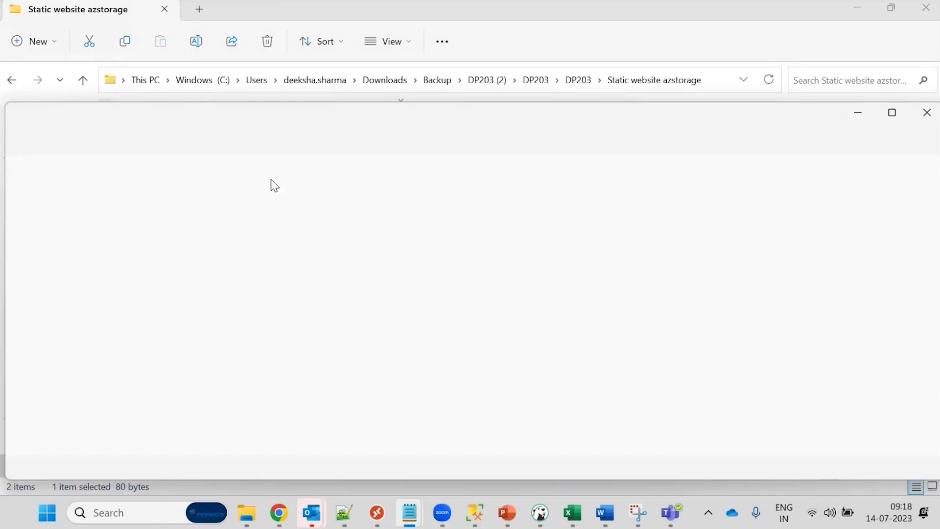
- Append "Today's Date is 14th July 2023" to the Hello World! heading, then save and close the file
{"action": "left_click", "coordinate": [135, 212]}
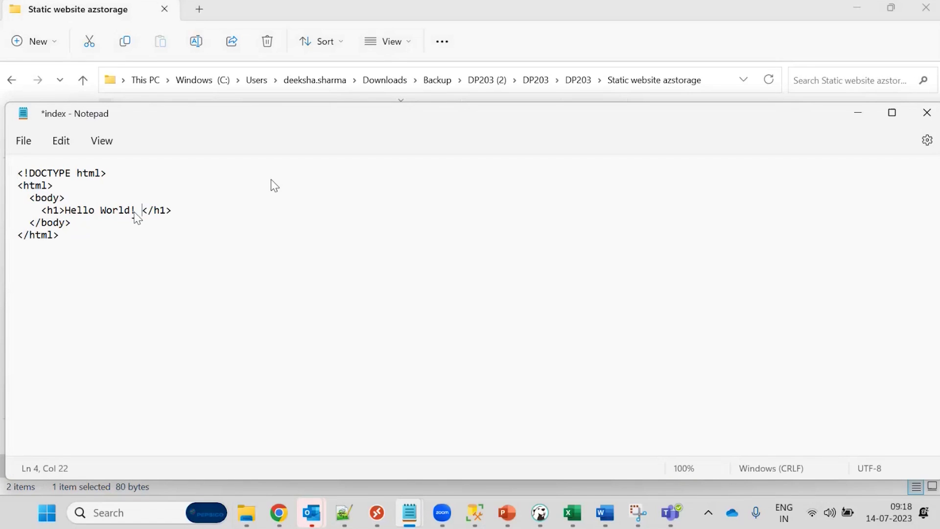
{"action": "type", "text": "Todays"}
{"action": "key", "text": "BackSpace"}
{"action": "key", "text": "BackSpace"}
{"action": "type", "text": "'s "}
{"action": "type", "text": "Date is "}
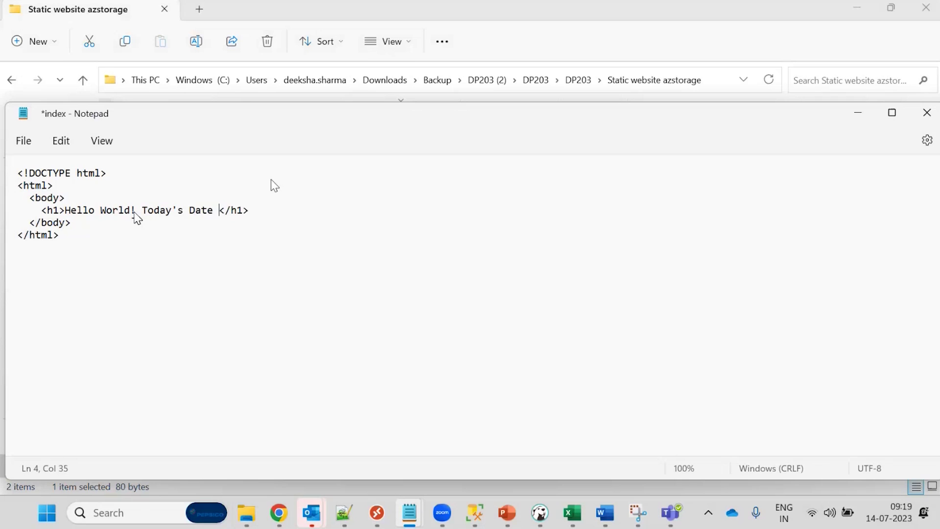
{"action": "type", "text": "14t"}
{"action": "type", "text": "h Juy"}
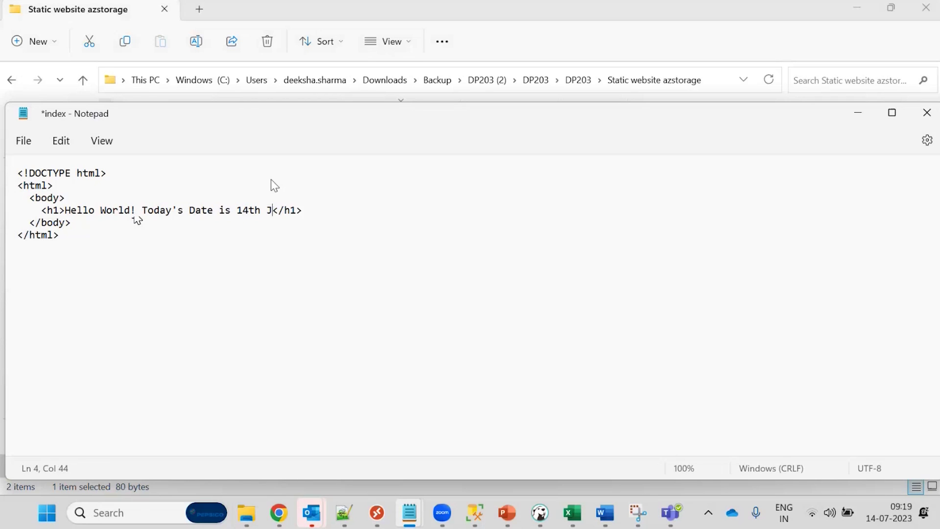
{"action": "key", "text": "BackSpace"}
{"action": "type", "text": "ly 2023"}
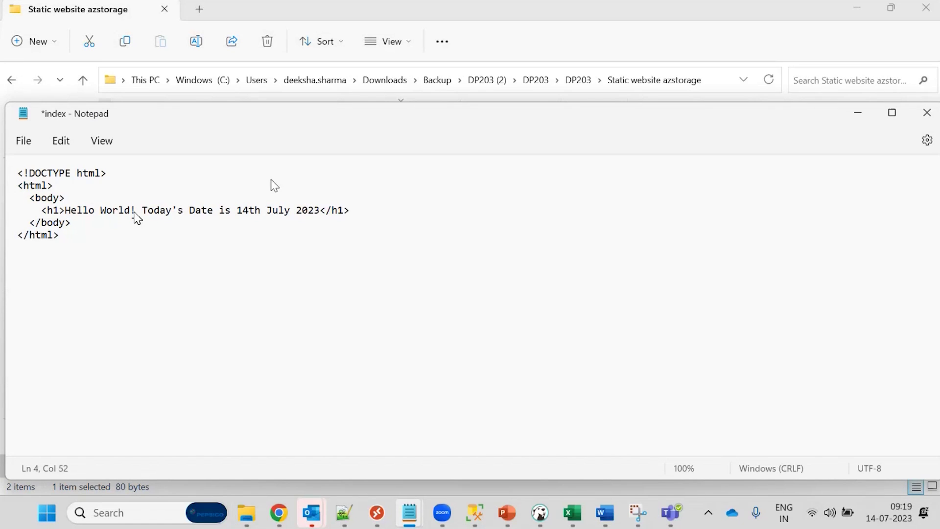
{"action": "key", "text": "ctrl+s"}
{"action": "left_click", "coordinate": [922, 114]}
- Return to the Azure portal and open index.html in the $web container of datavellyadls for editing
{"action": "mouse_move", "coordinate": [285, 516]}
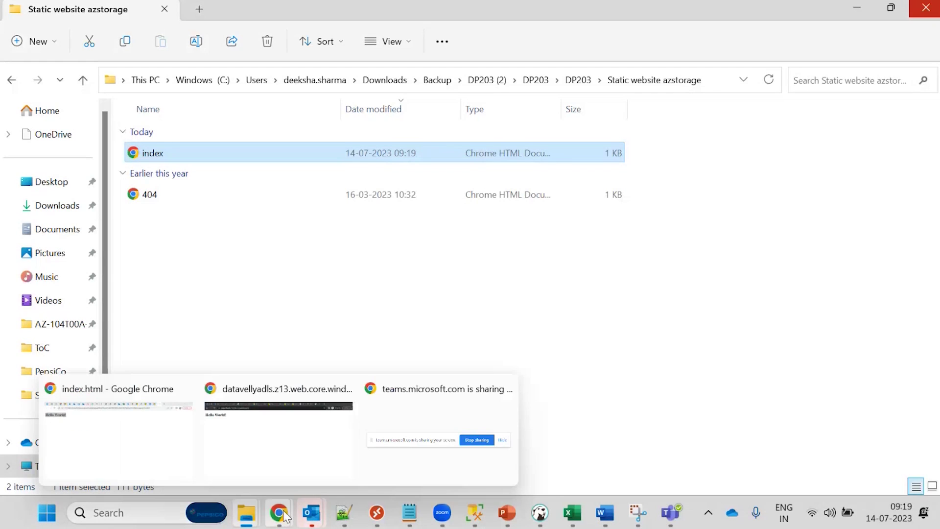
{"action": "left_click", "coordinate": [245, 429]}
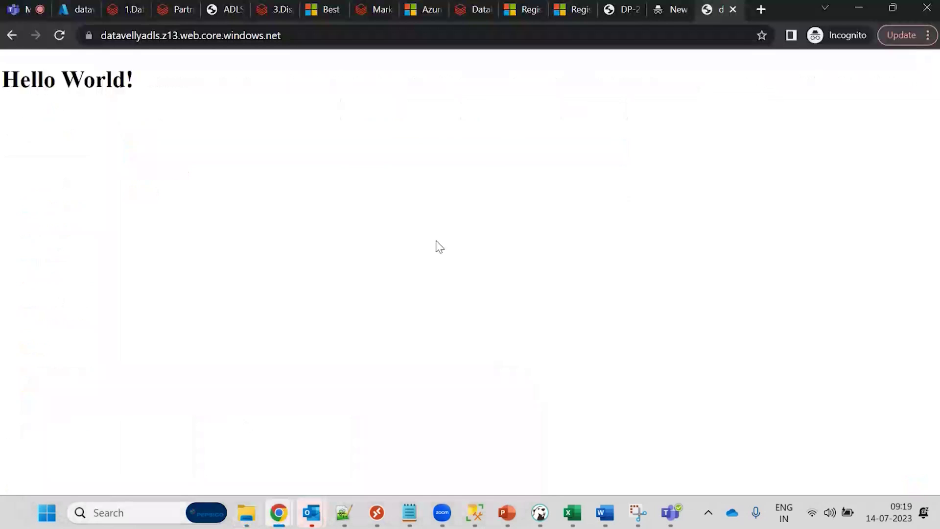
{"action": "left_click", "coordinate": [78, 10]}
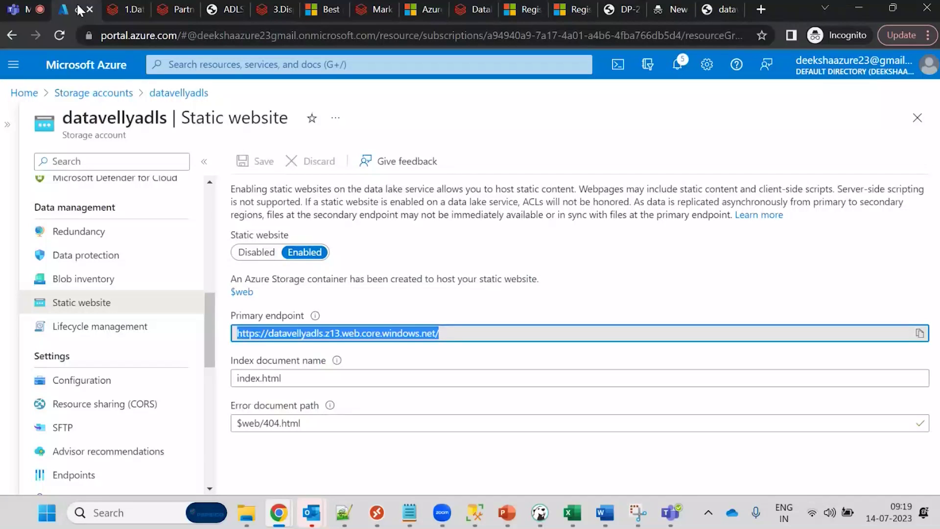
{"action": "scroll", "coordinate": [70, 411], "scroll_direction": "up", "scroll_amount": 10}
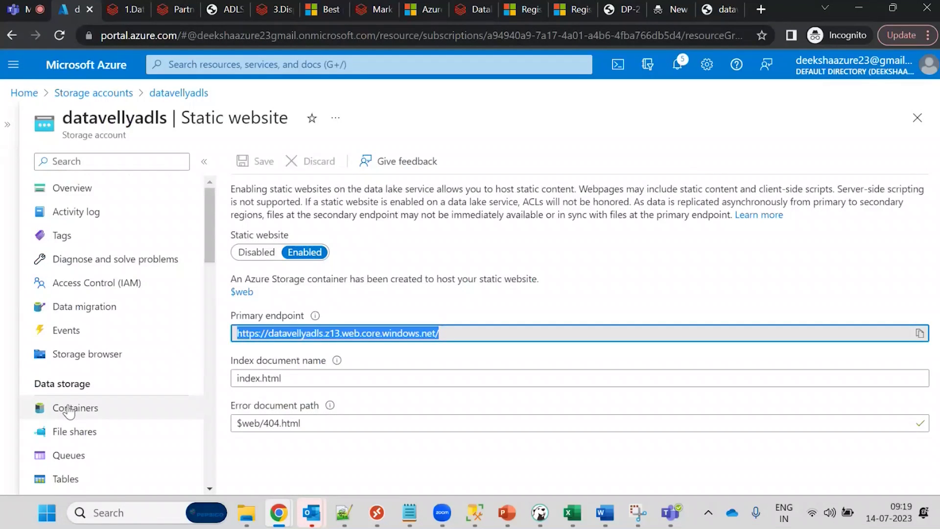
{"action": "left_click", "coordinate": [70, 411]}
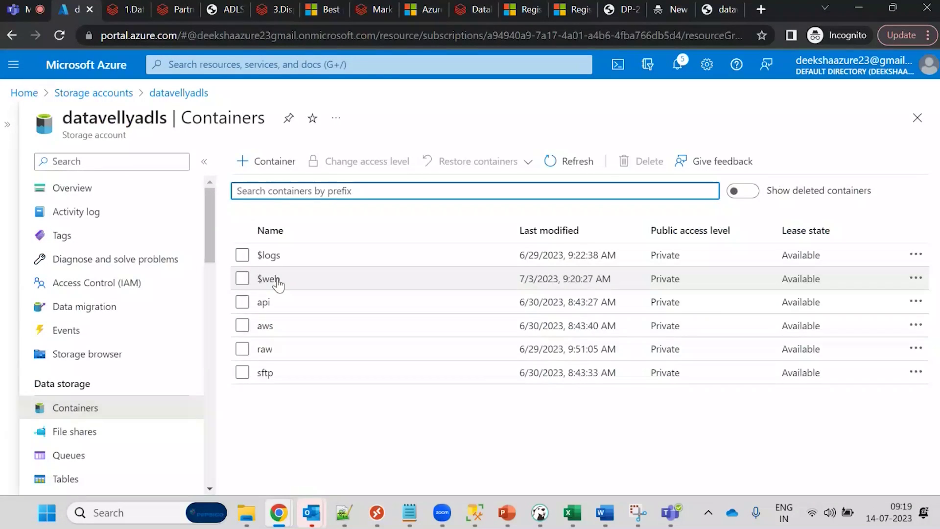
{"action": "left_click", "coordinate": [277, 283]}
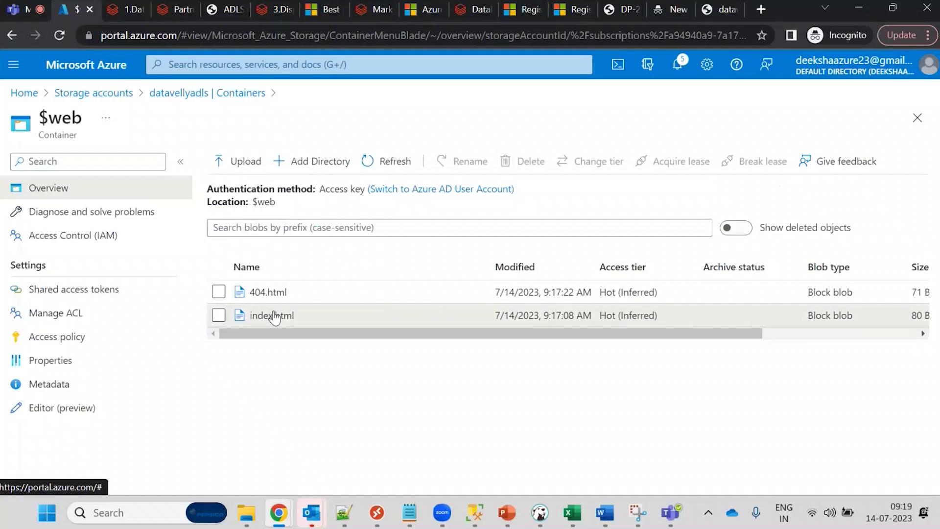
{"action": "left_click", "coordinate": [272, 314]}
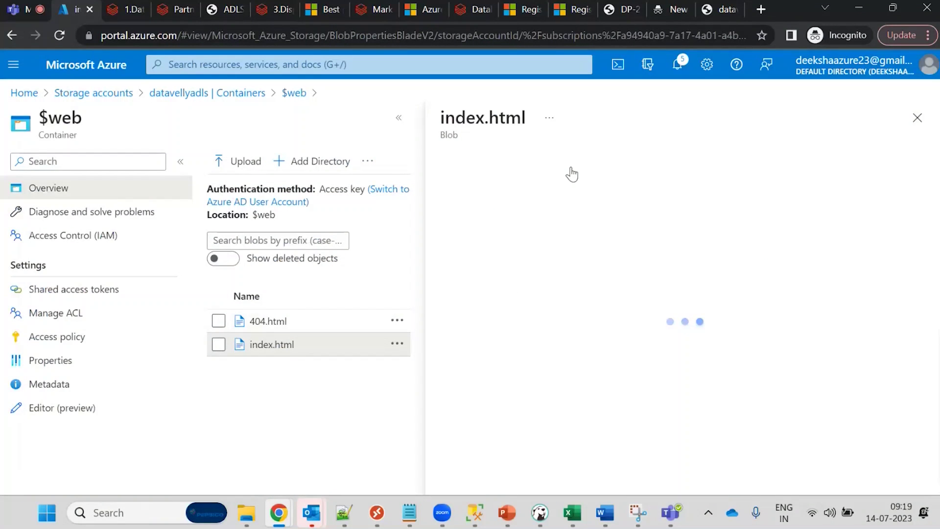
{"action": "left_click", "coordinate": [573, 197]}
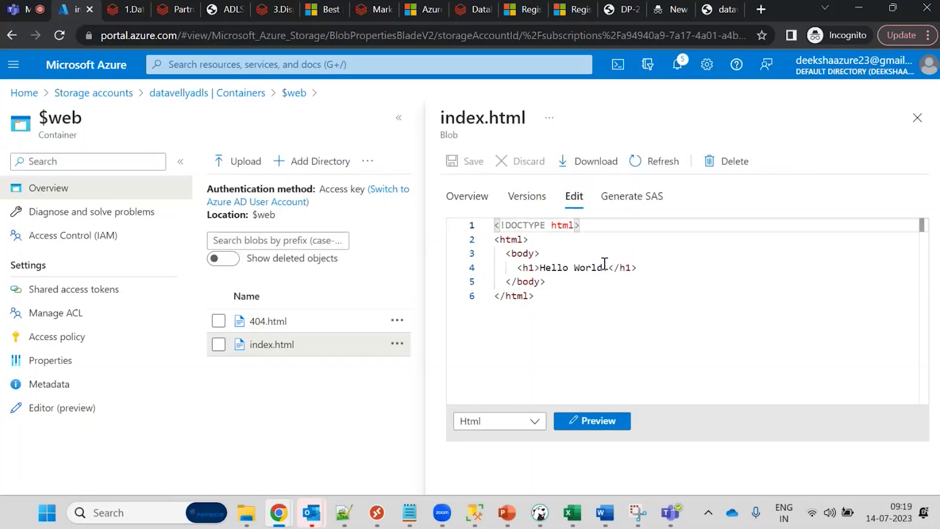
- Append "Today's date is 14th" after Hello World! in the blob's h1 heading
{"action": "left_click", "coordinate": [606, 267]}
{"action": "type", "text": "!"}
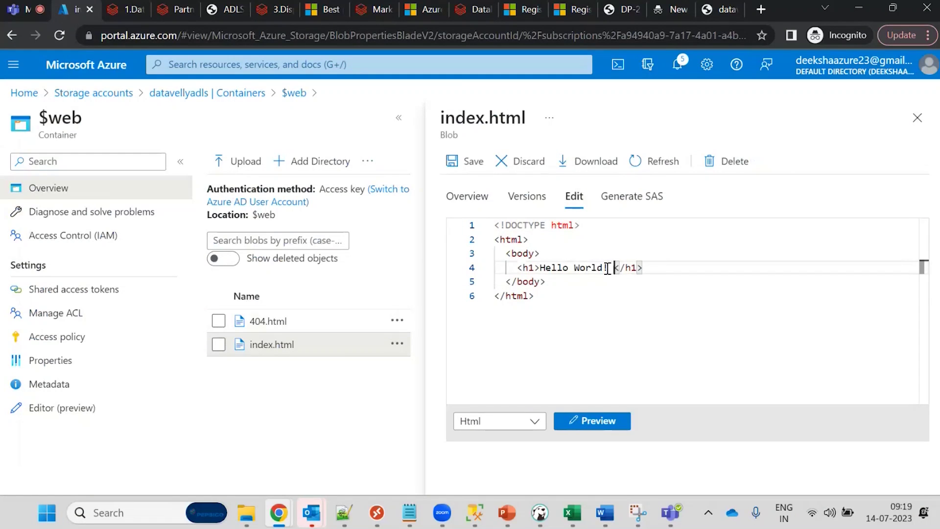
{"action": "type", "text": " Today's dat"}
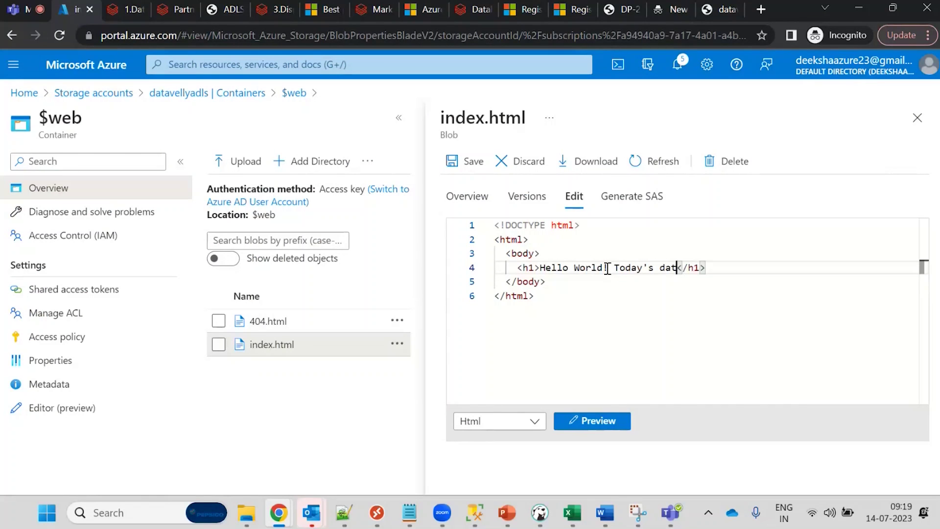
{"action": "type", "text": "e is 14th"}
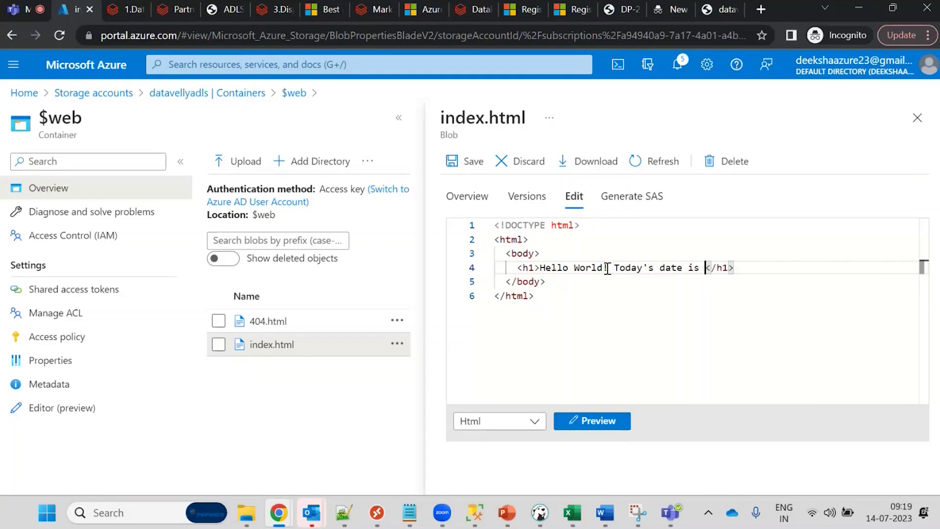